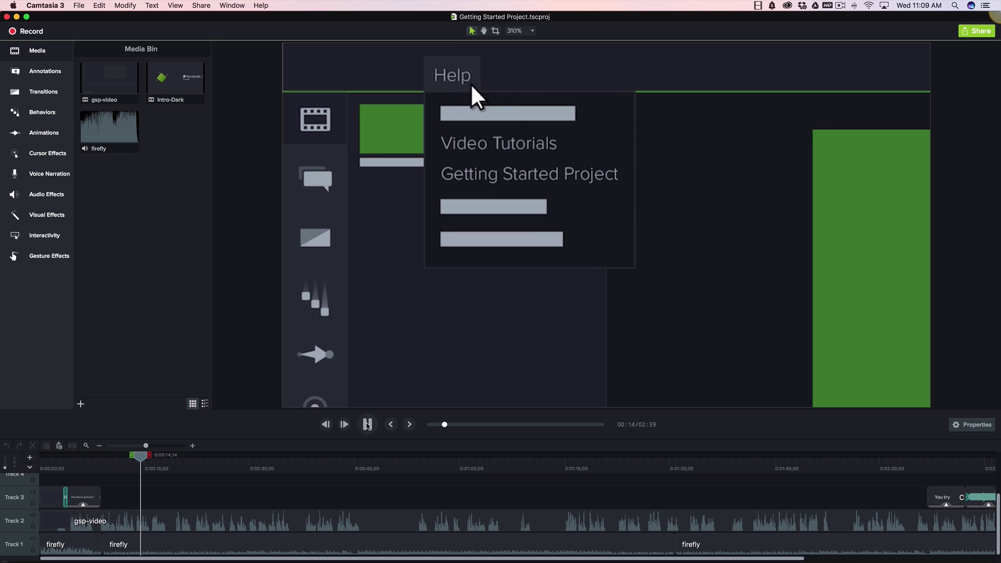
Pause the Getting Started tutorial preview at about 0:15.
{"action": "left_click", "coordinate": [368, 425]}
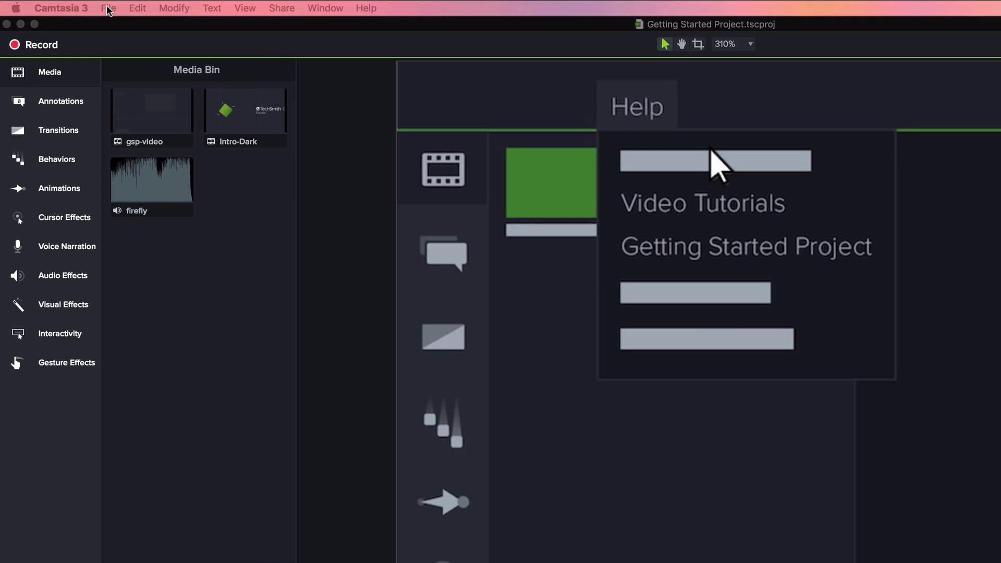
{"action": "left_click", "coordinate": [76, 7]}
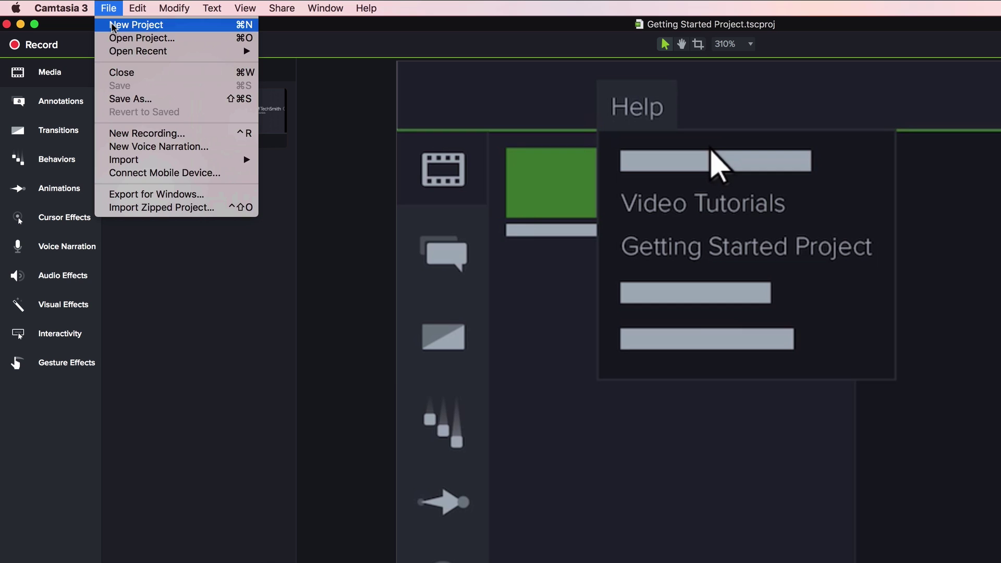
Create a new Untitled project from the File menu.
{"action": "left_click", "coordinate": [111, 23]}
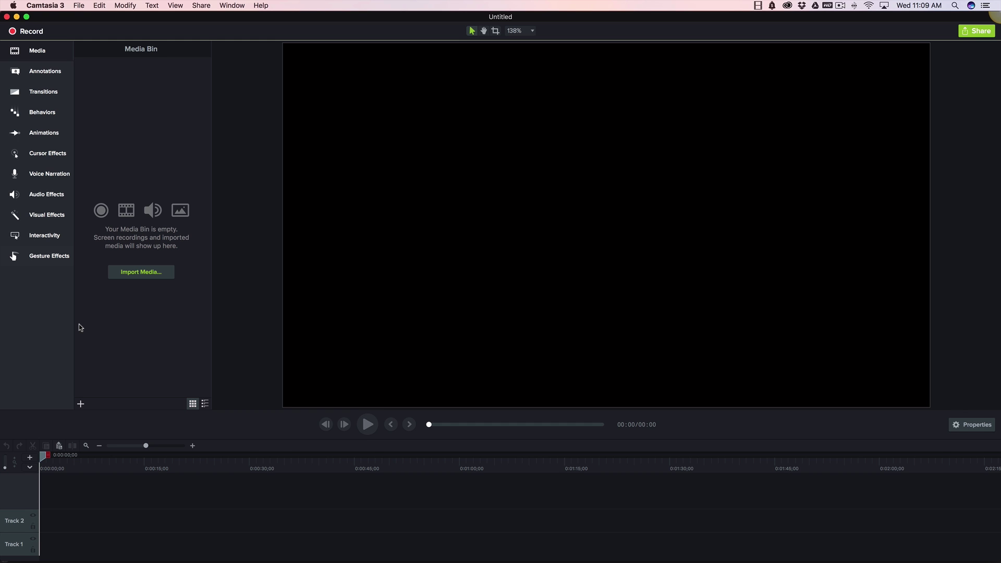
Import IMG_7998.MOV from Downloads, place it on the timeline, and preview it.
{"action": "left_click", "coordinate": [135, 274]}
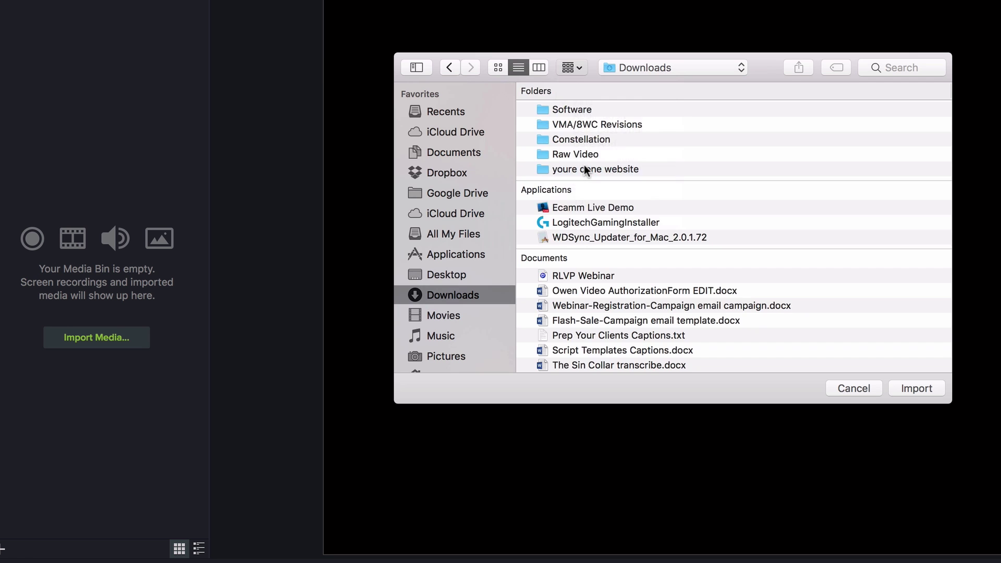
{"action": "left_click", "coordinate": [584, 108]}
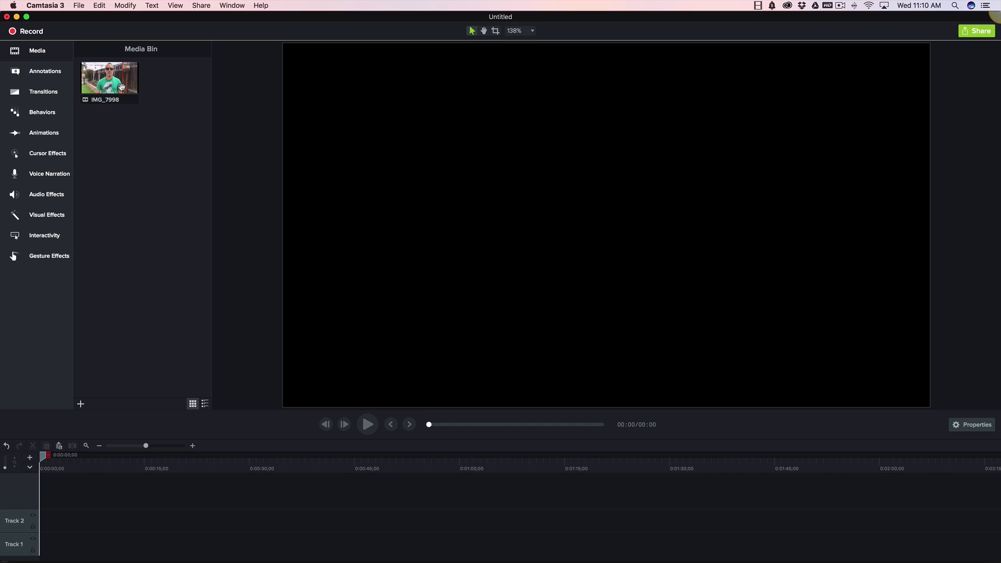
{"action": "left_click_drag", "start_coordinate": [108, 86], "coordinate": [52, 500]}
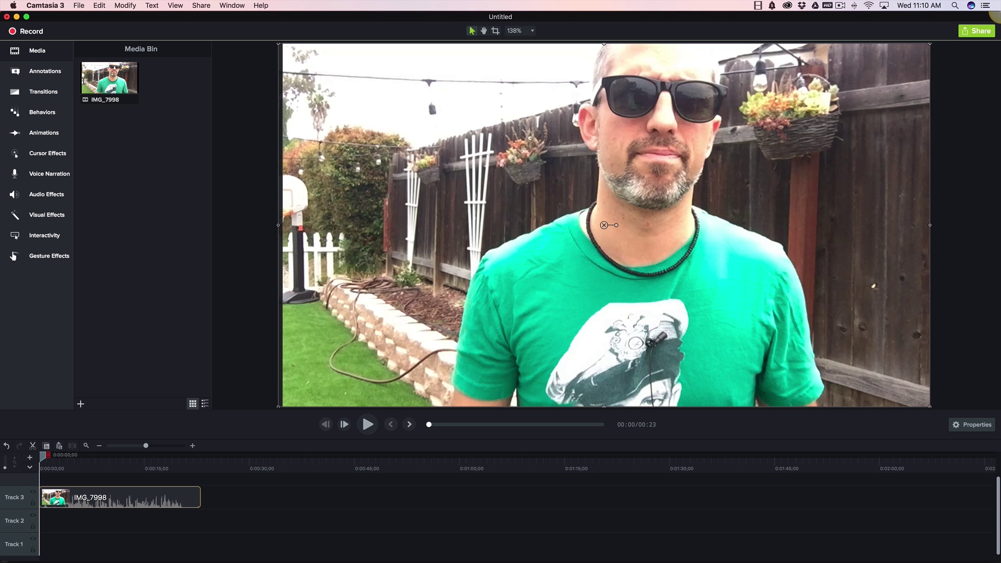
{"action": "left_click", "coordinate": [367, 425]}
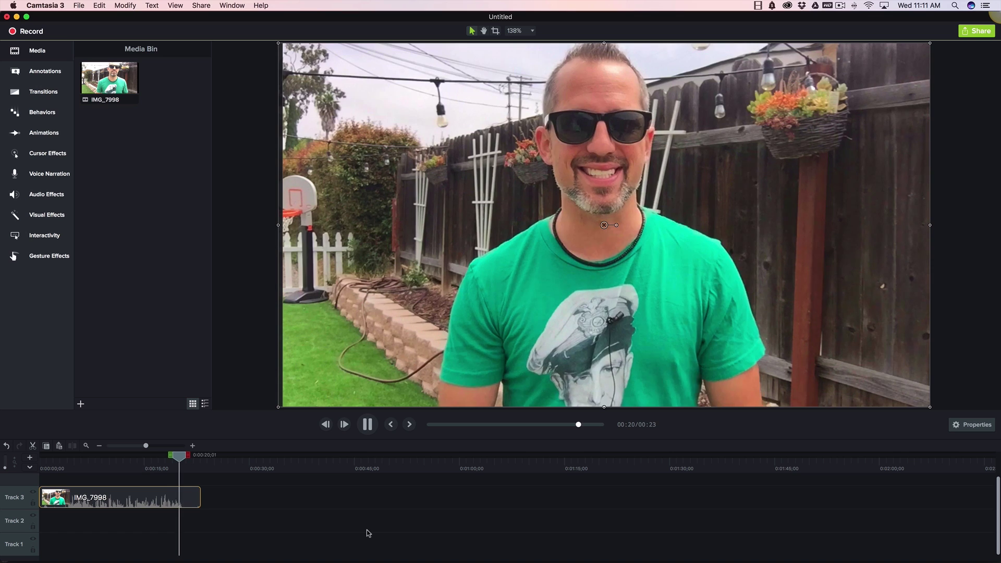
{"action": "left_click", "coordinate": [368, 425]}
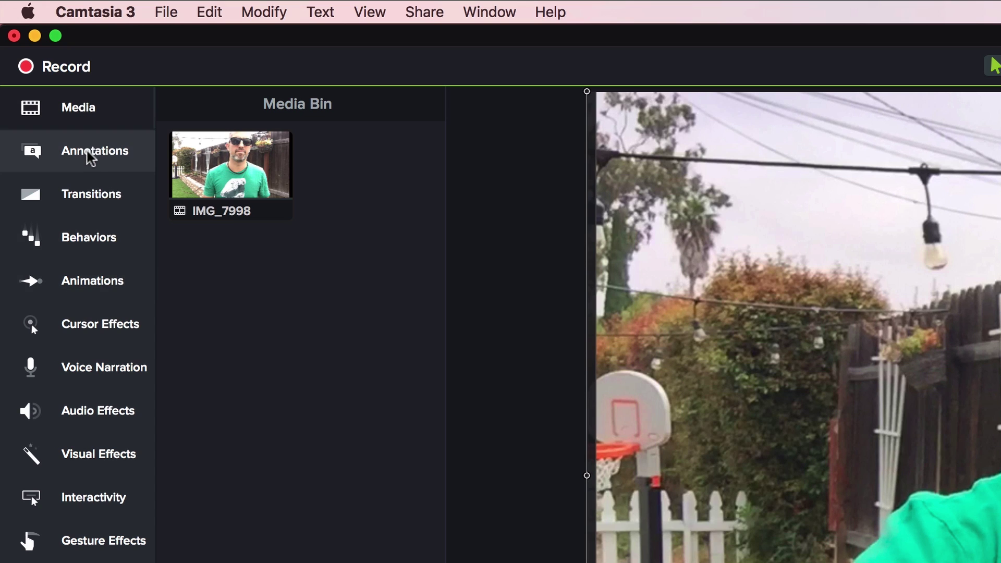
Drop the Captions effect onto the IMG_7998 clip, creating an empty 4-second first caption.
{"action": "left_click", "coordinate": [74, 415]}
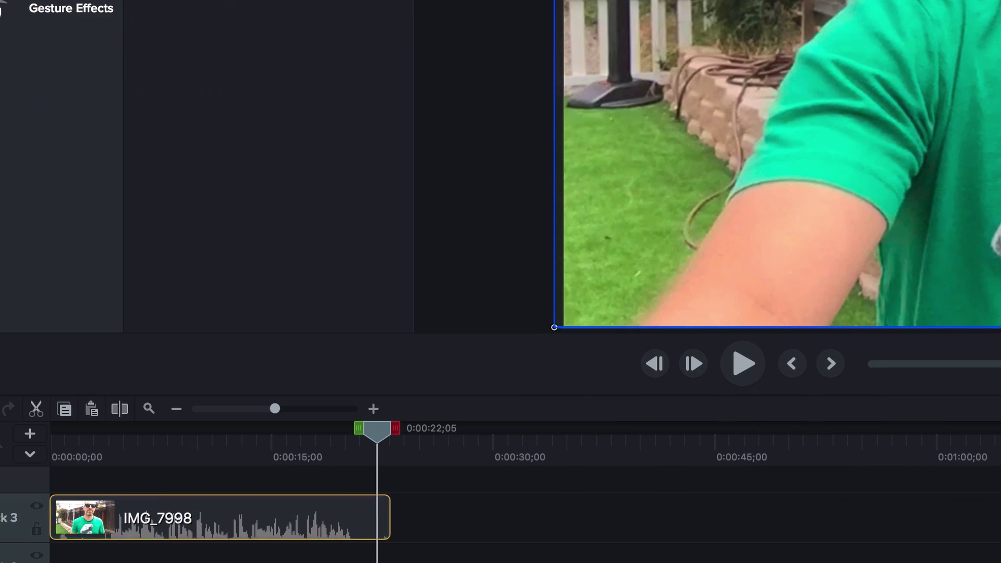
{"action": "left_click_drag", "start_coordinate": [360, 386], "coordinate": [347, 562]}
{"action": "left_click_drag", "start_coordinate": [314, 83], "coordinate": [198, 532]}
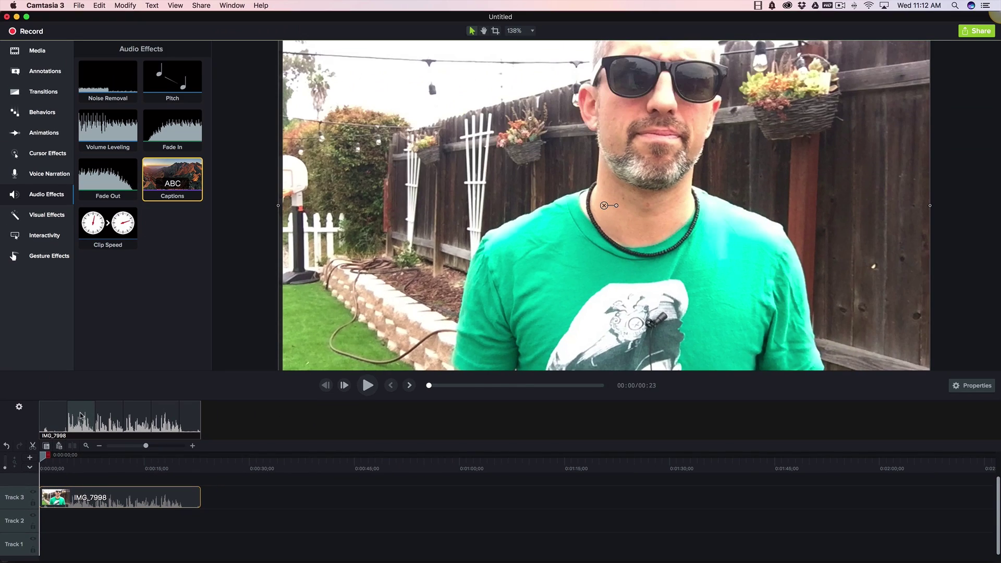
{"action": "left_click", "coordinate": [136, 346]}
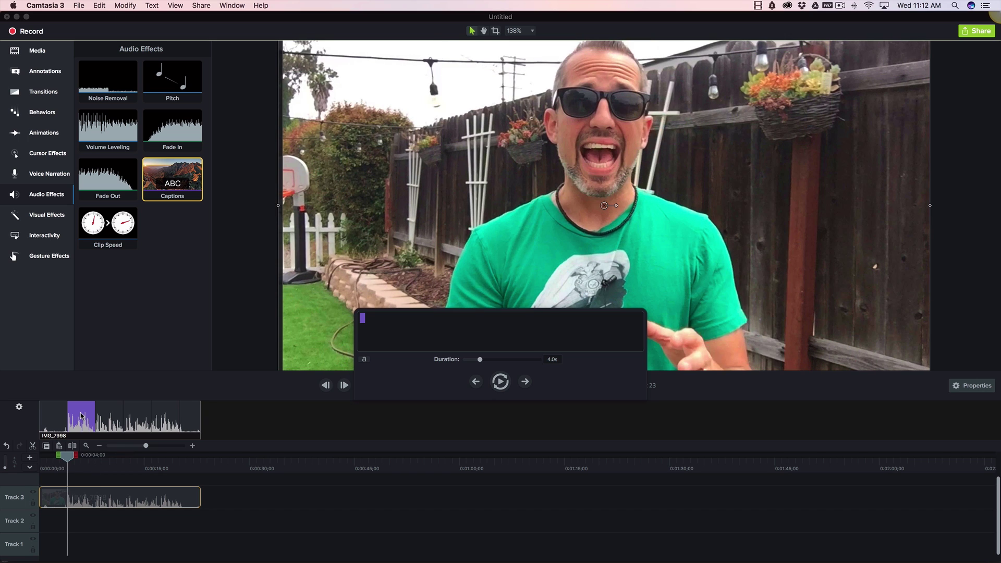
Type 'Adding caption is essential for sound-off videos' as the first caption.
{"action": "left_click", "coordinate": [377, 326]}
{"action": "type", "text": "Adding caption is ess"}
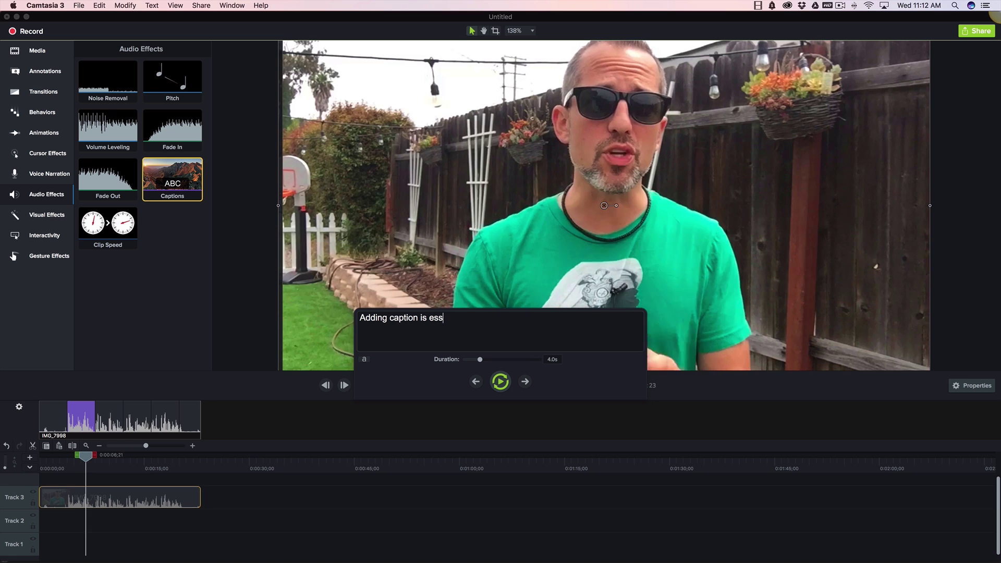
{"action": "type", "text": "ential for sound-"}
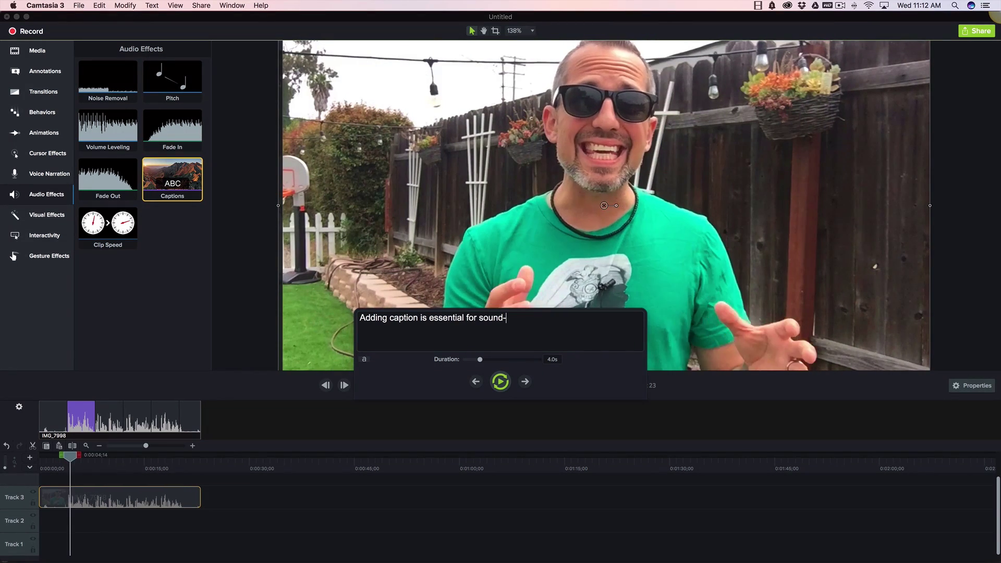
{"action": "type", "text": "off videos"}
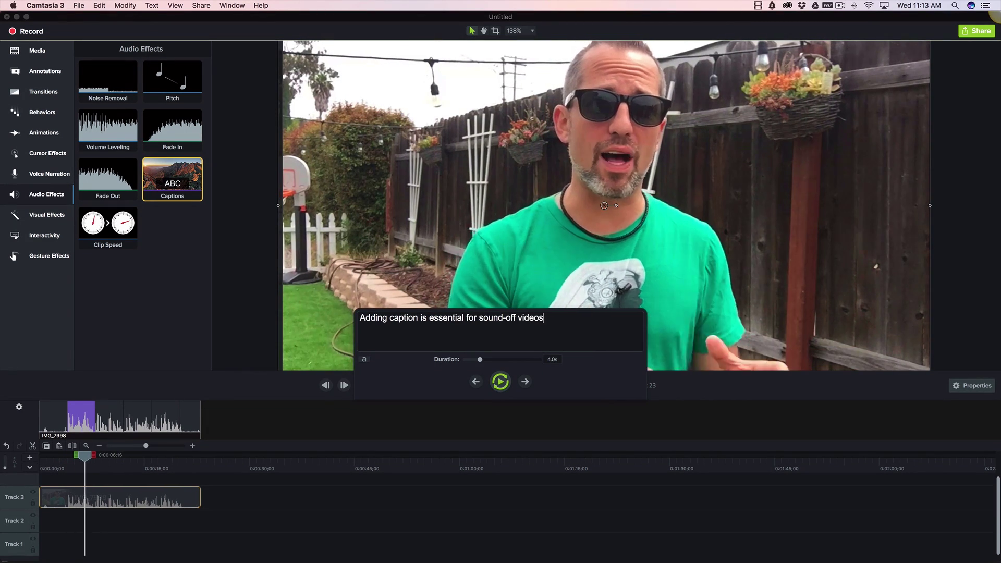
{"action": "left_click", "coordinate": [572, 350]}
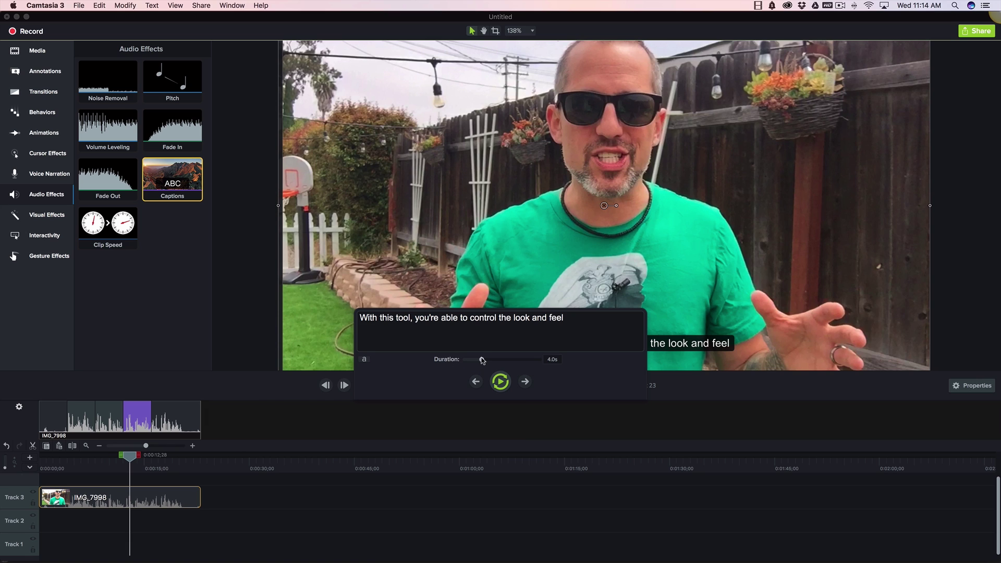
Lengthen the caption duration to 5.2 seconds and scrub back to about 0:03.
{"action": "left_click_drag", "start_coordinate": [482, 360], "coordinate": [519, 366]}
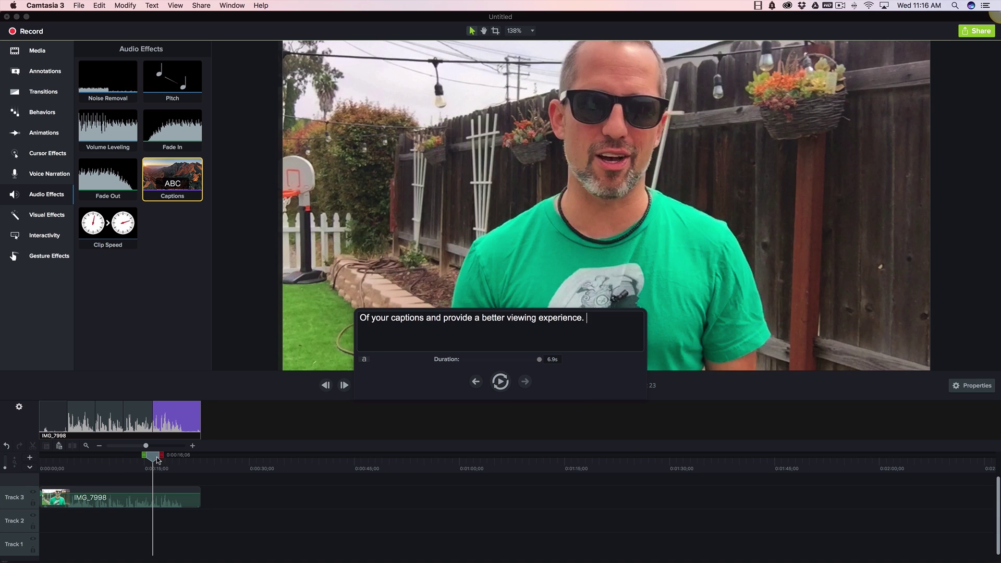
{"action": "left_click_drag", "start_coordinate": [157, 460], "coordinate": [67, 460]}
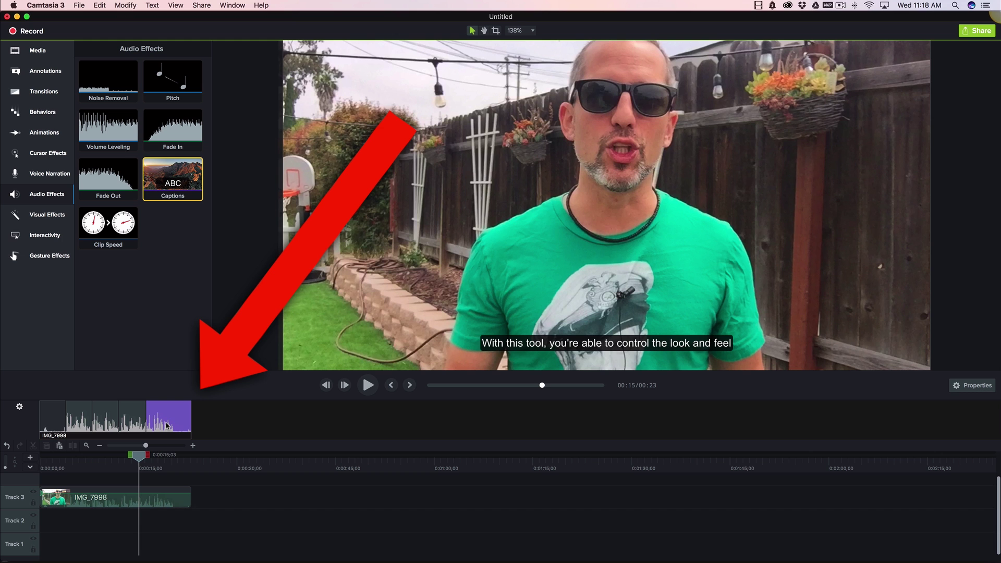
{"action": "left_click", "coordinate": [167, 425]}
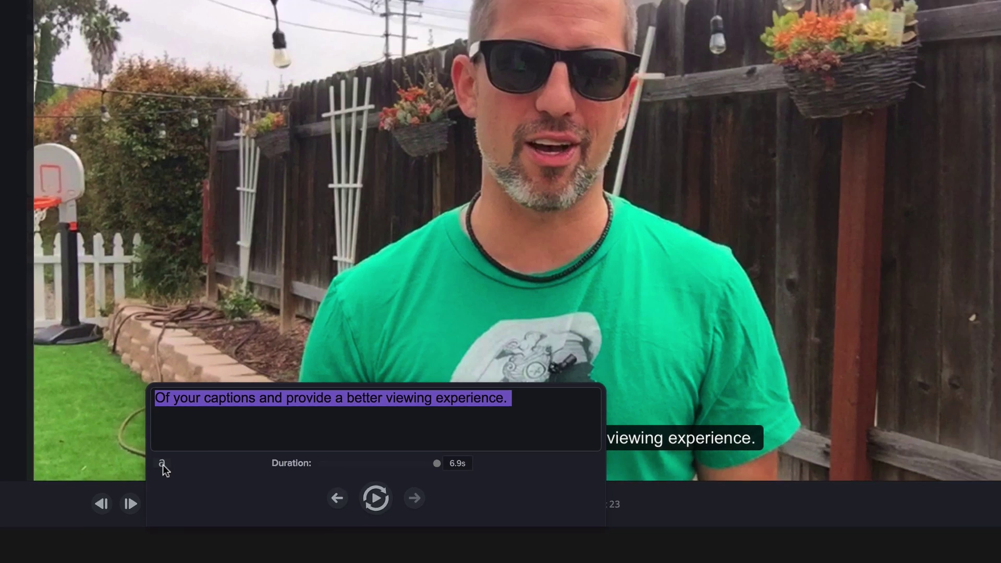
Set the caption font to Verdana and the caption size to 48.
{"action": "left_click", "coordinate": [251, 291]}
{"action": "left_click", "coordinate": [366, 38]}
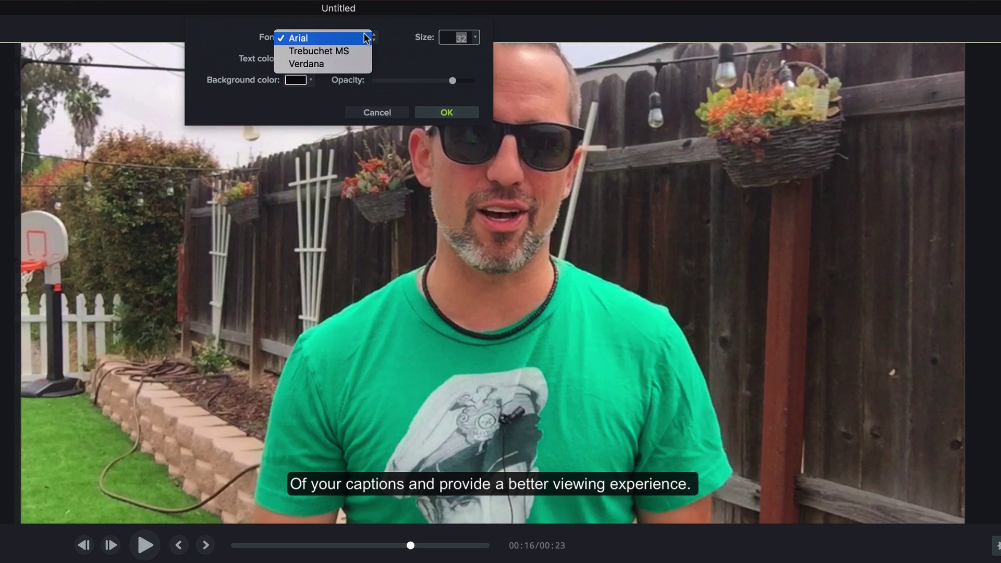
{"action": "left_click", "coordinate": [334, 64]}
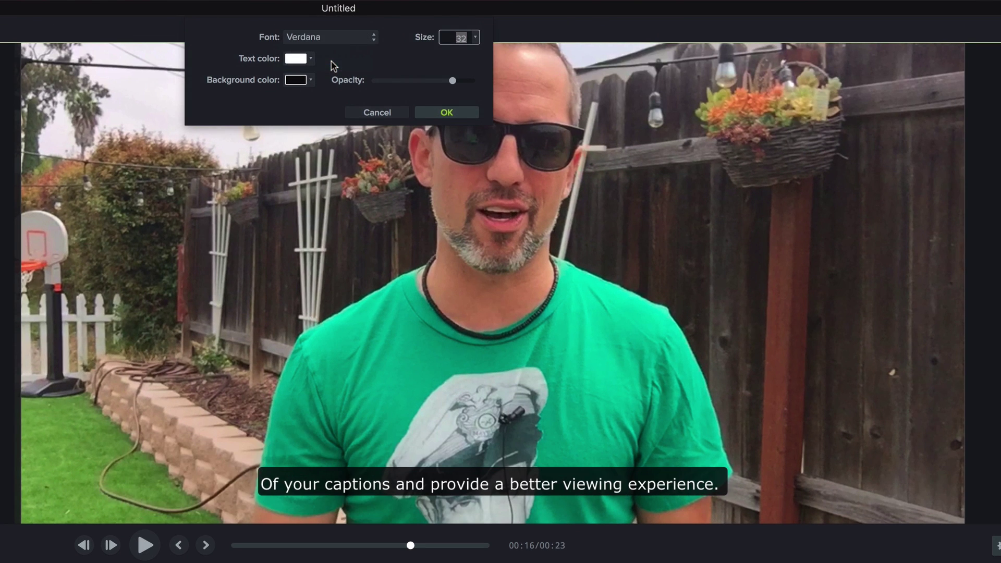
{"action": "left_click", "coordinate": [476, 37]}
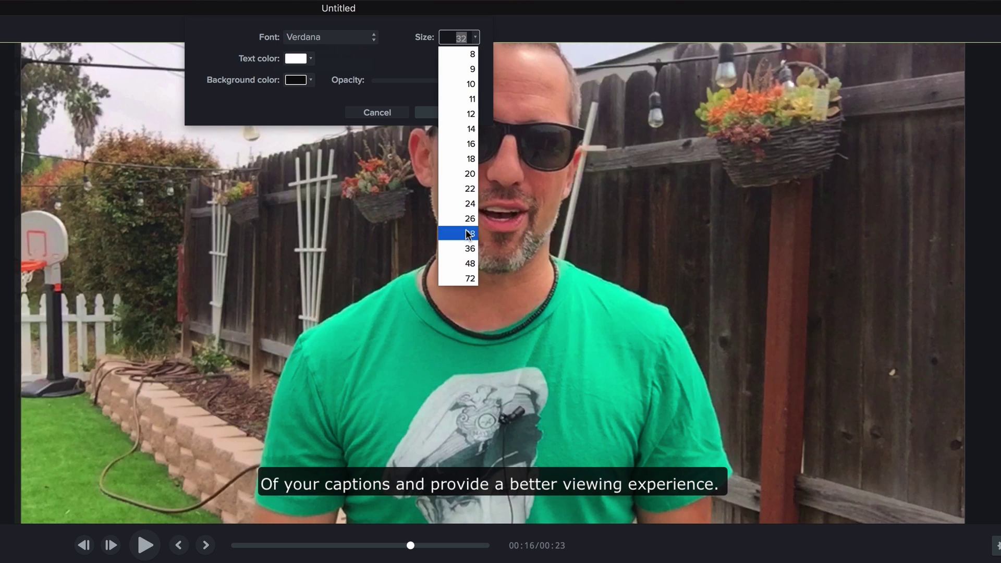
{"action": "left_click", "coordinate": [468, 233]}
{"action": "left_click", "coordinate": [476, 38]}
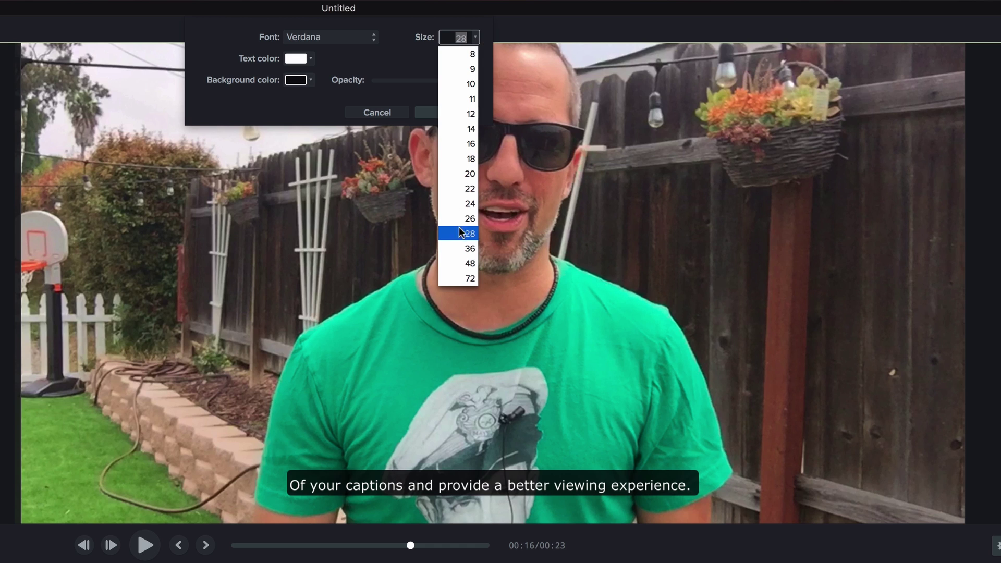
{"action": "left_click", "coordinate": [466, 263]}
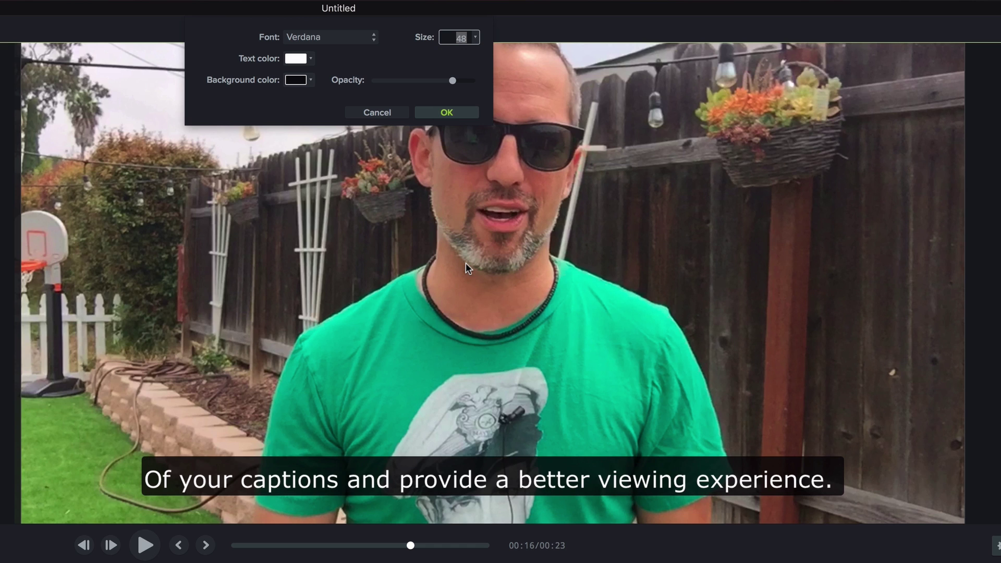
{"action": "left_click", "coordinate": [475, 38]}
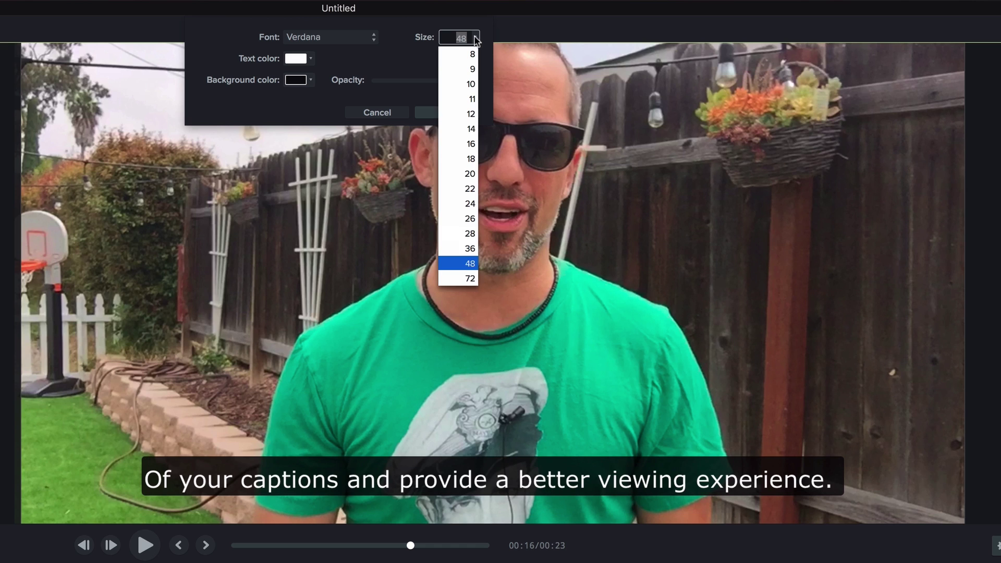
{"action": "left_click", "coordinate": [471, 280]}
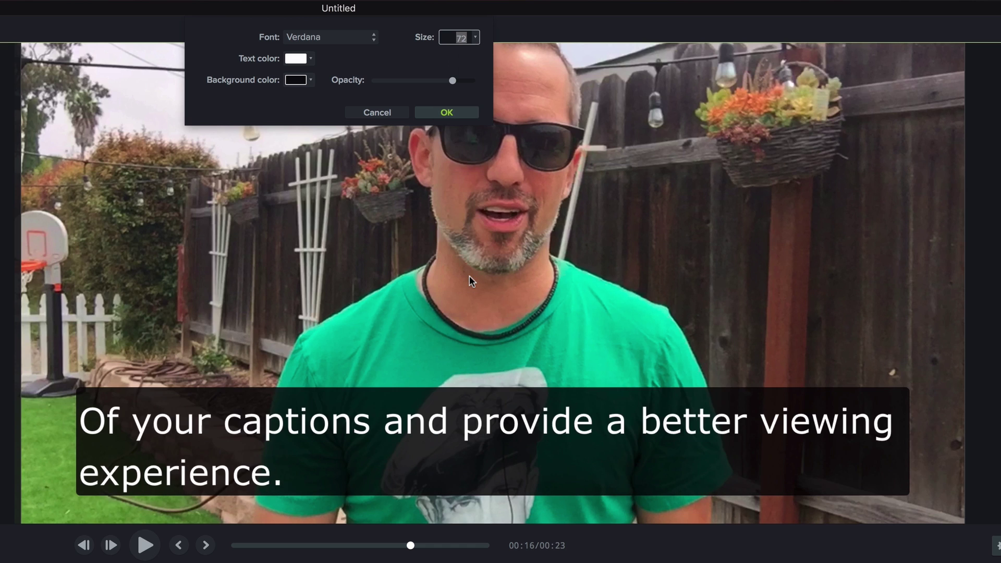
{"action": "left_click", "coordinate": [475, 39]}
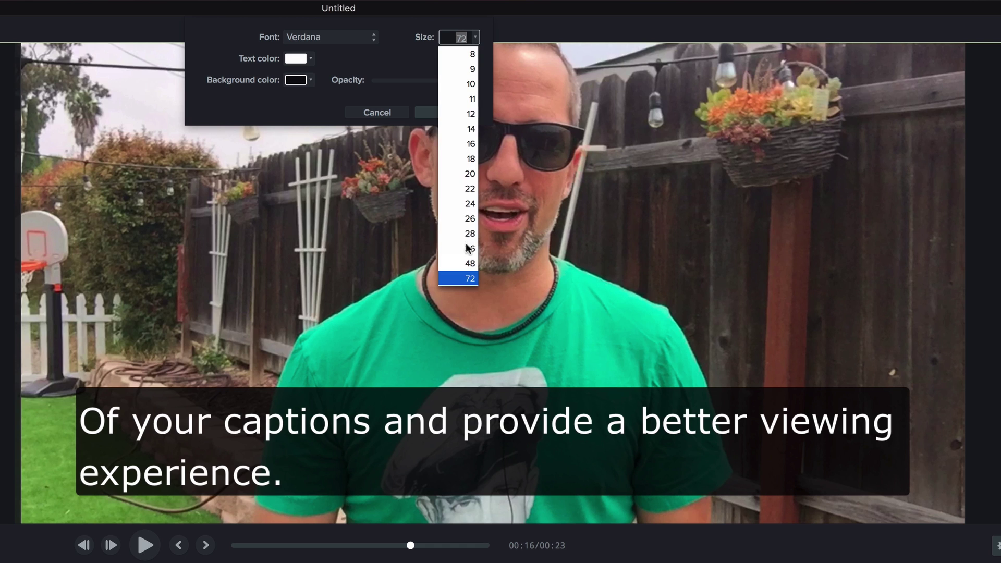
{"action": "left_click", "coordinate": [468, 262]}
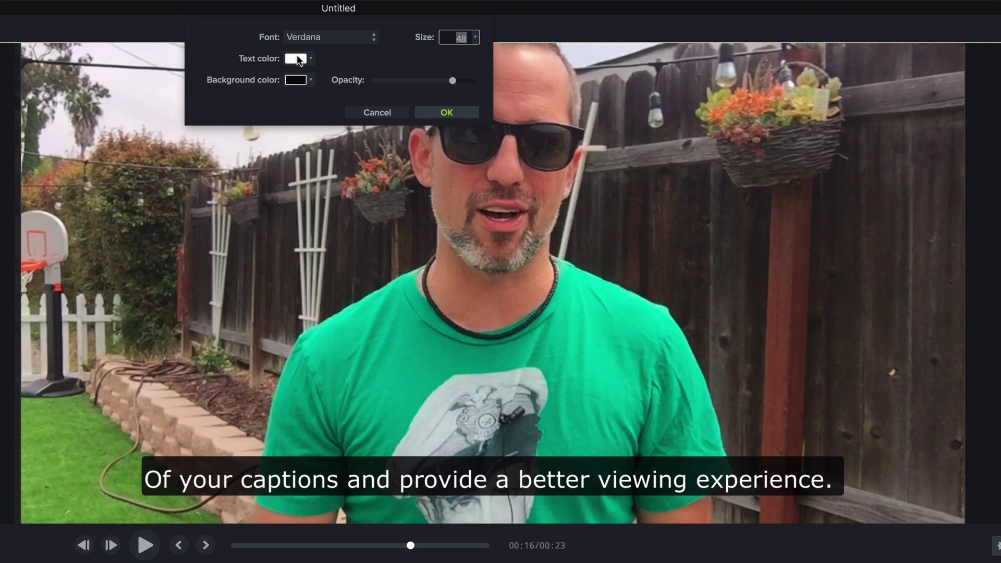
Make captions black text on a red background, adjust opacity, and use Trebuchet MS.
{"action": "left_click", "coordinate": [298, 59]}
{"action": "left_click", "coordinate": [305, 92]}
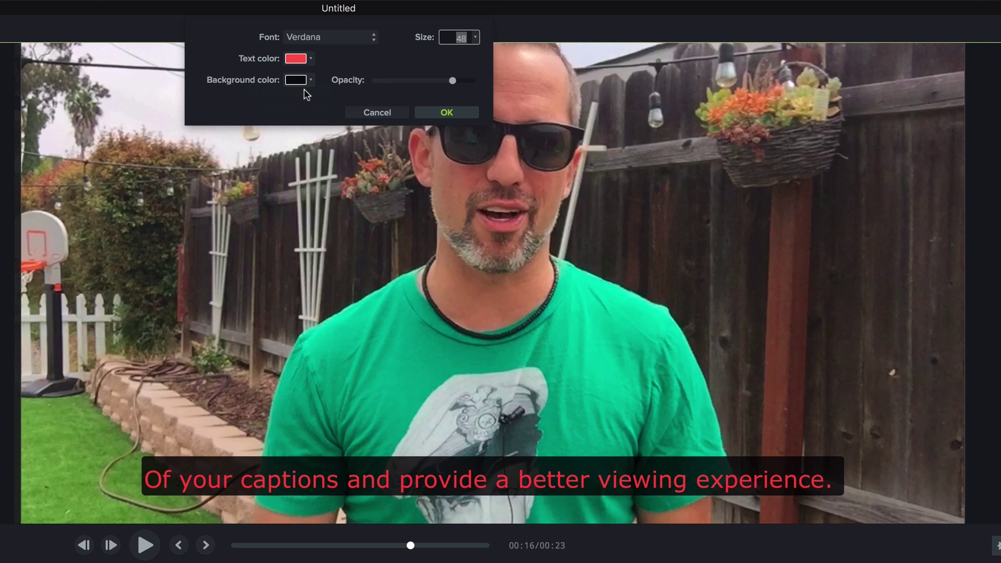
{"action": "left_click", "coordinate": [310, 59]}
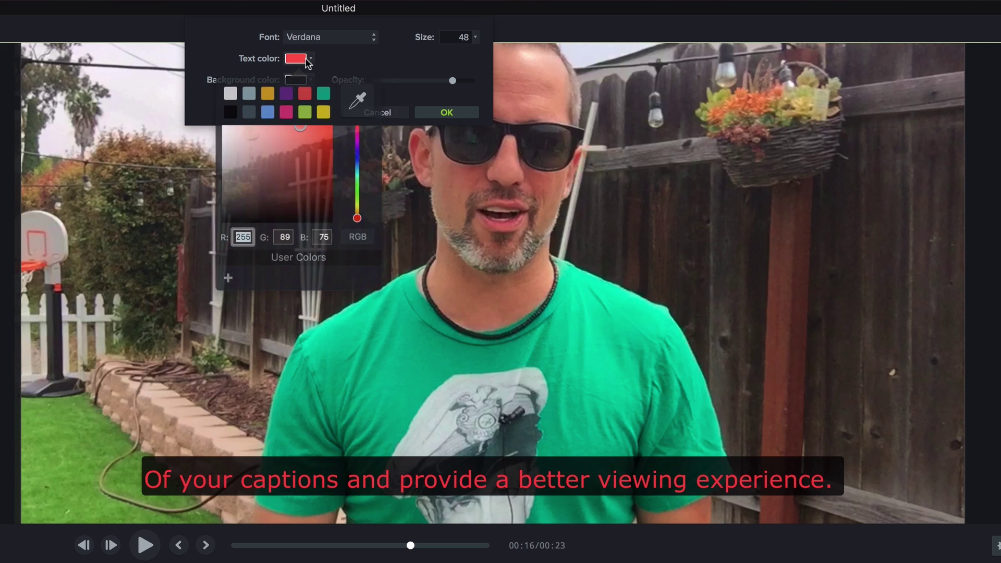
{"action": "left_click", "coordinate": [240, 94]}
{"action": "left_click", "coordinate": [309, 82]}
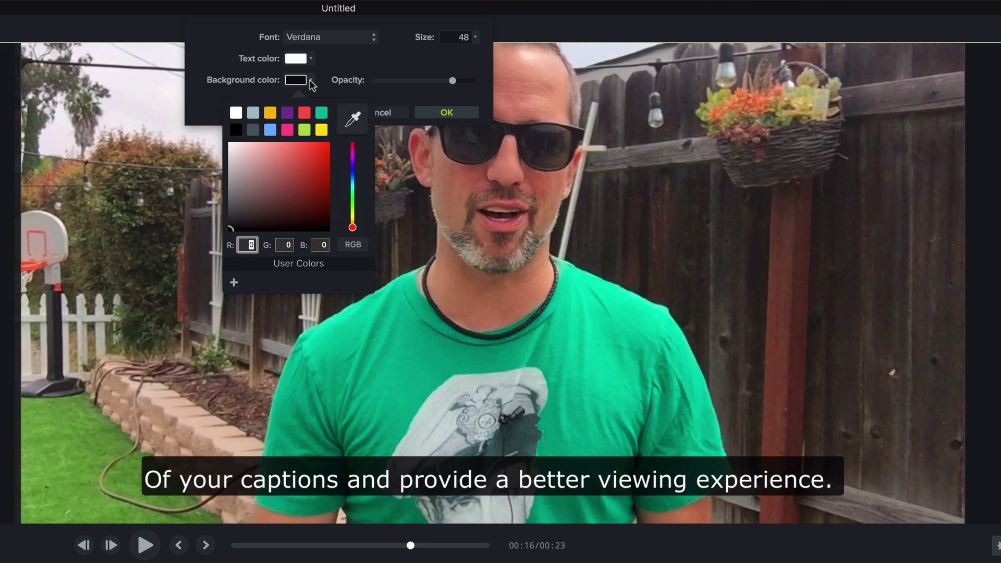
{"action": "left_click", "coordinate": [305, 114]}
{"action": "left_click", "coordinate": [309, 61]}
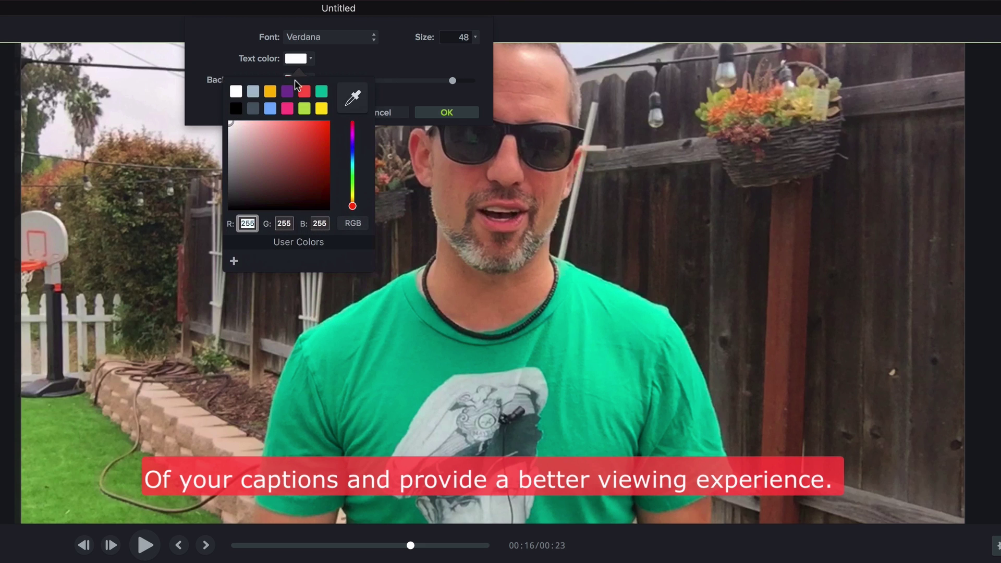
{"action": "left_click", "coordinate": [236, 108]}
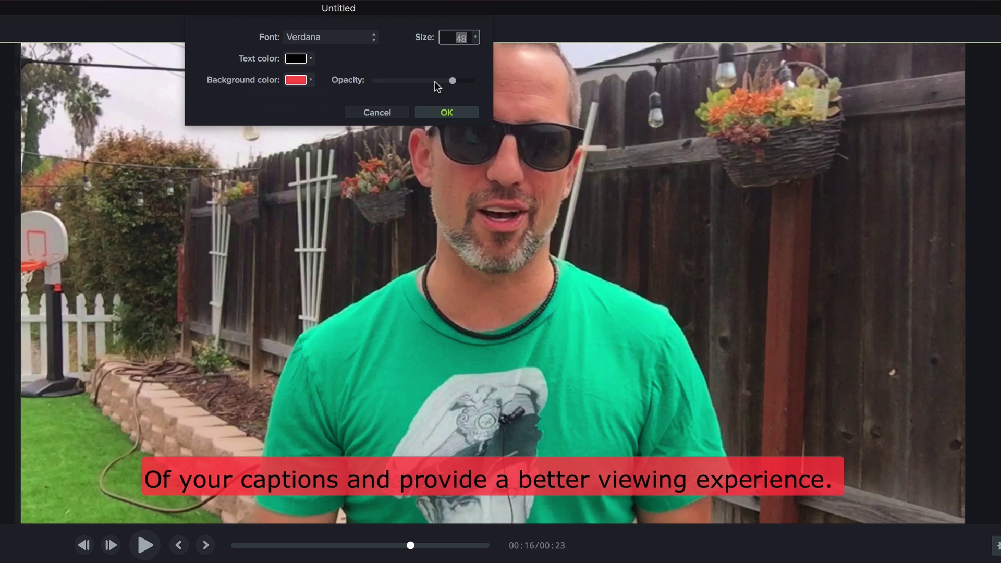
{"action": "mouse_move", "coordinate": [452, 81]}
{"action": "left_mouse_down"}
{"action": "mouse_move", "coordinate": [392, 80]}
{"action": "mouse_move", "coordinate": [471, 83]}
{"action": "left_mouse_up"}
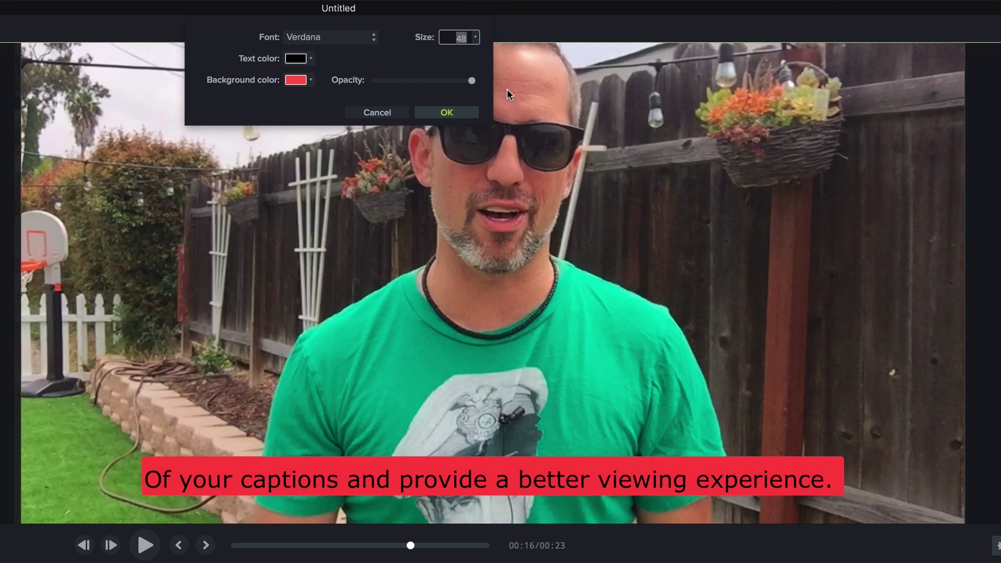
{"action": "left_click", "coordinate": [357, 40]}
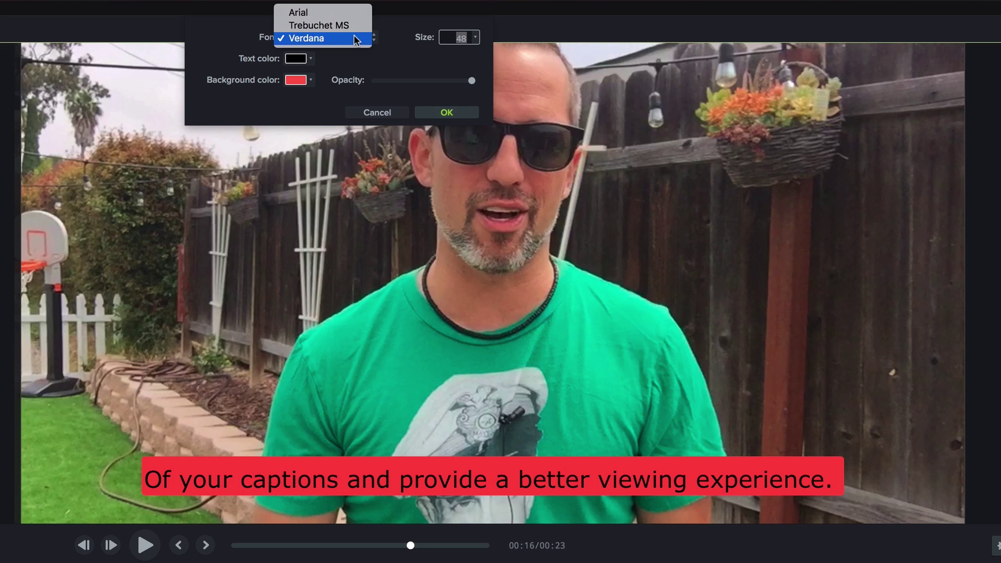
{"action": "left_click", "coordinate": [345, 26]}
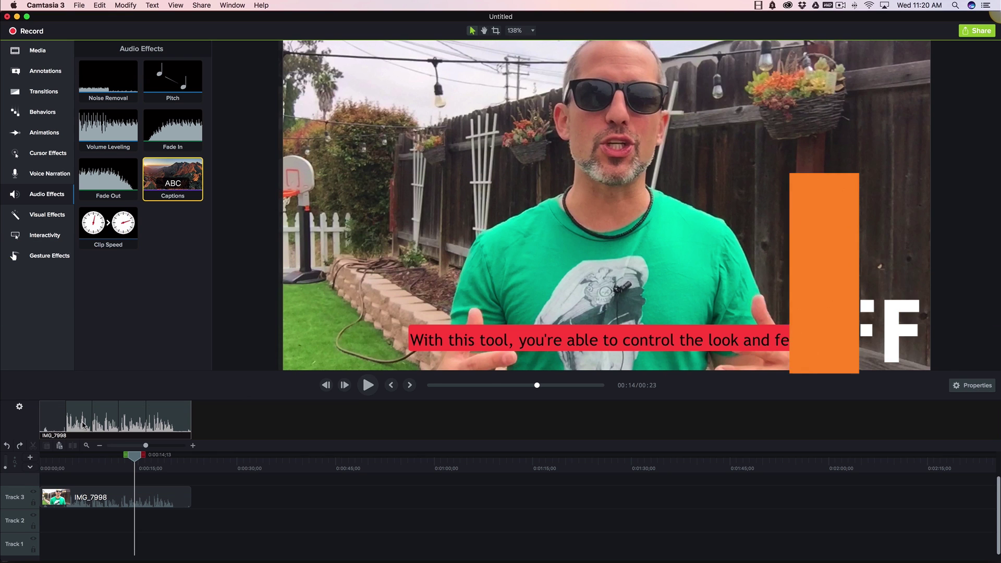
Delete the text of the 'With this tool, you're able to control the look and feel' caption.
{"action": "mouse_move", "coordinate": [135, 455]}
{"action": "left_mouse_down"}
{"action": "mouse_move", "coordinate": [84, 456]}
{"action": "mouse_move", "coordinate": [78, 443]}
{"action": "mouse_move", "coordinate": [132, 446]}
{"action": "left_mouse_up"}
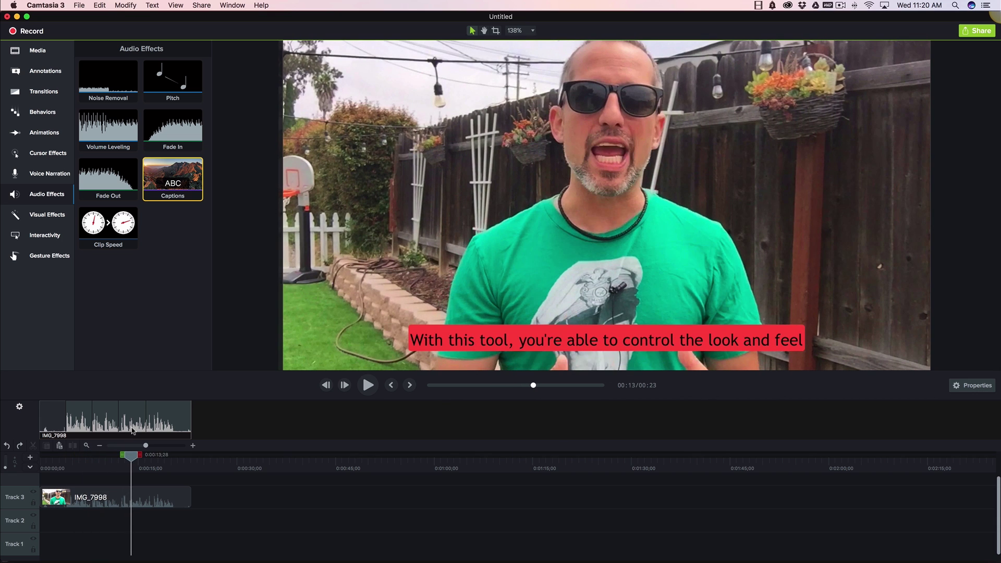
{"action": "left_click", "coordinate": [133, 430]}
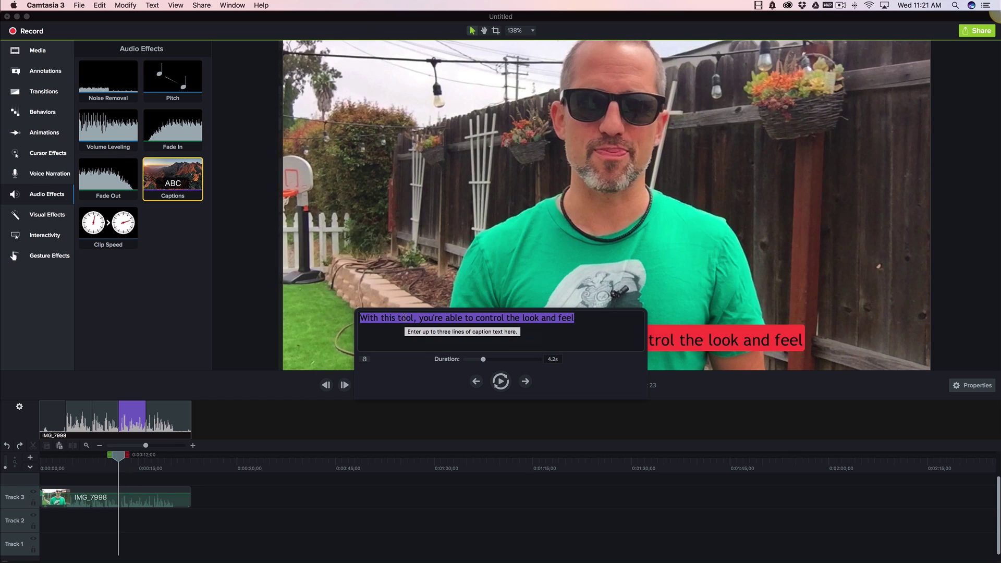
{"action": "key", "text": "BackSpace"}
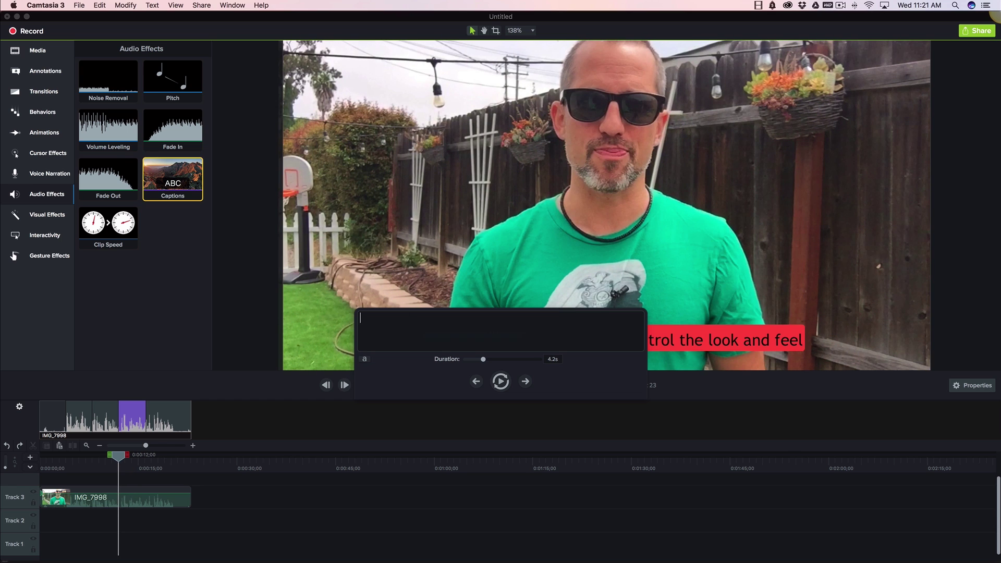
{"action": "left_click", "coordinate": [230, 433]}
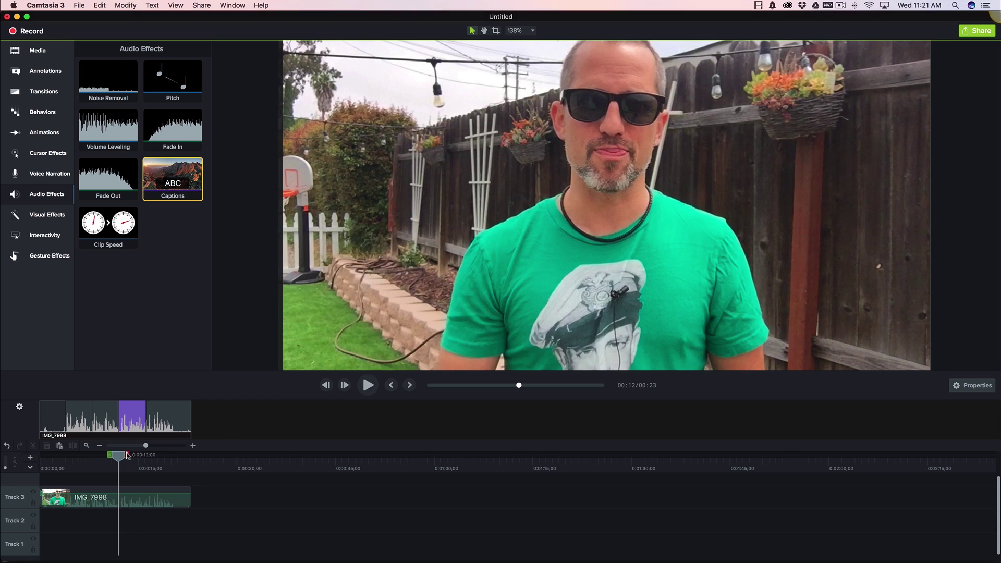
{"action": "mouse_move", "coordinate": [121, 457]}
{"action": "left_mouse_down"}
{"action": "mouse_move", "coordinate": [131, 455]}
{"action": "mouse_move", "coordinate": [100, 450]}
{"action": "mouse_move", "coordinate": [178, 460]}
{"action": "mouse_move", "coordinate": [133, 451]}
{"action": "left_mouse_up"}
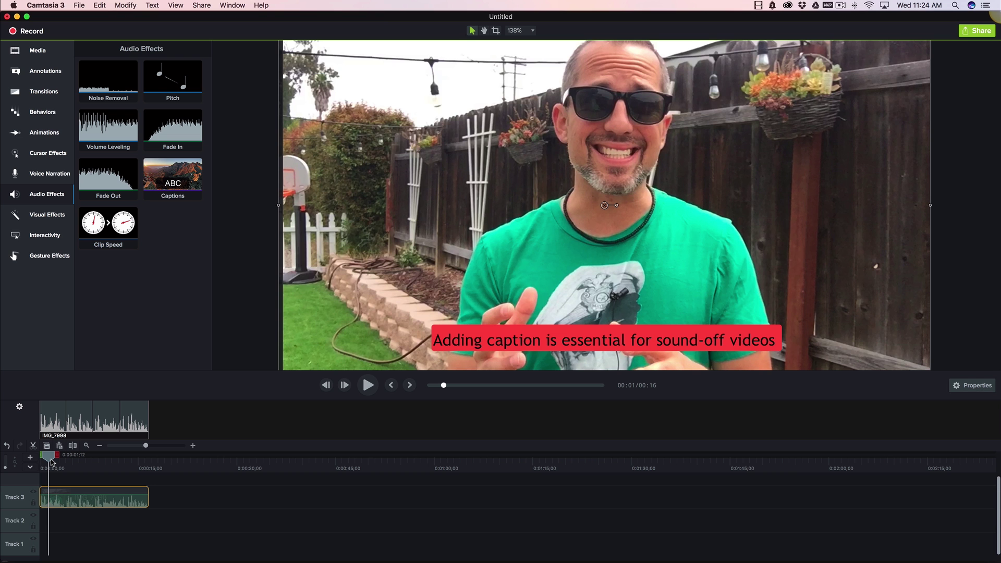
Export the video as Caption Test in MP4 format with burned-in captions.
{"action": "left_click", "coordinate": [201, 6]}
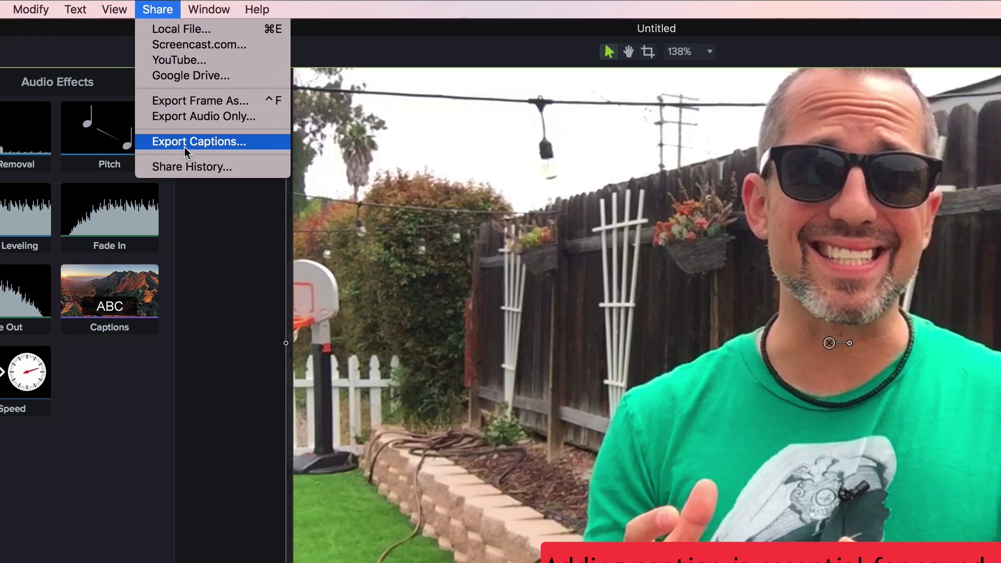
{"action": "left_click", "coordinate": [176, 28]}
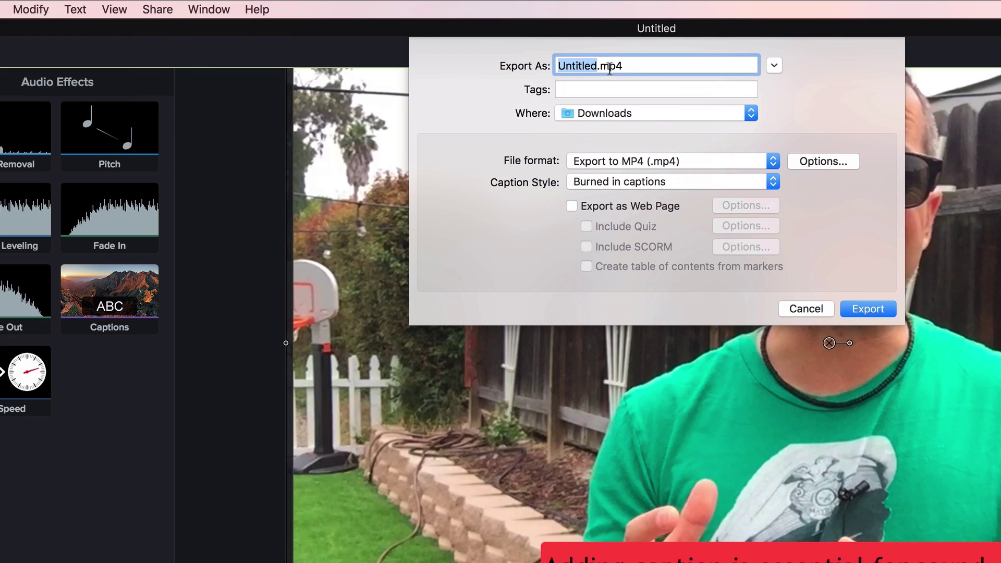
{"action": "type", "text": "Caption Test"}
{"action": "left_click", "coordinate": [712, 165]}
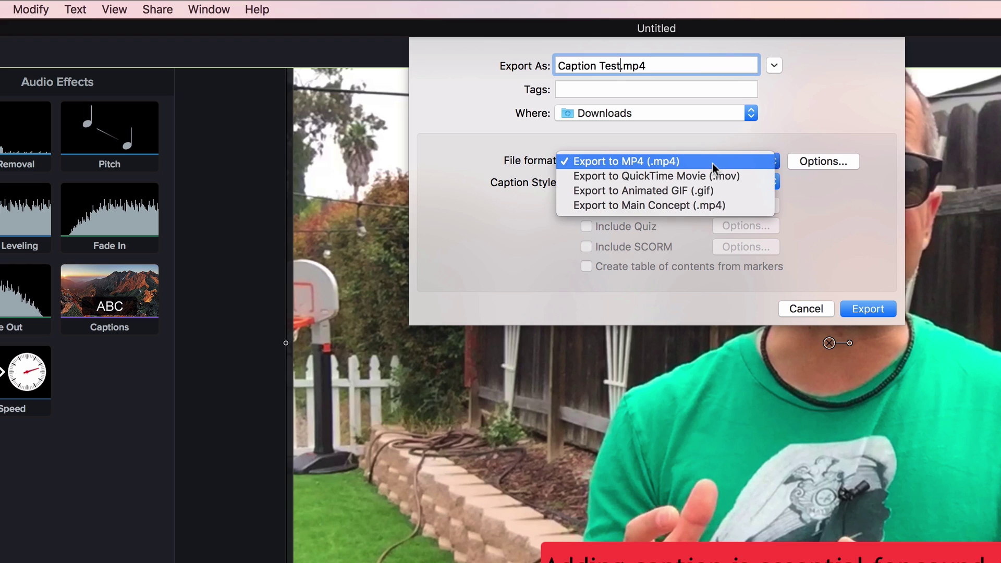
{"action": "left_click", "coordinate": [712, 164]}
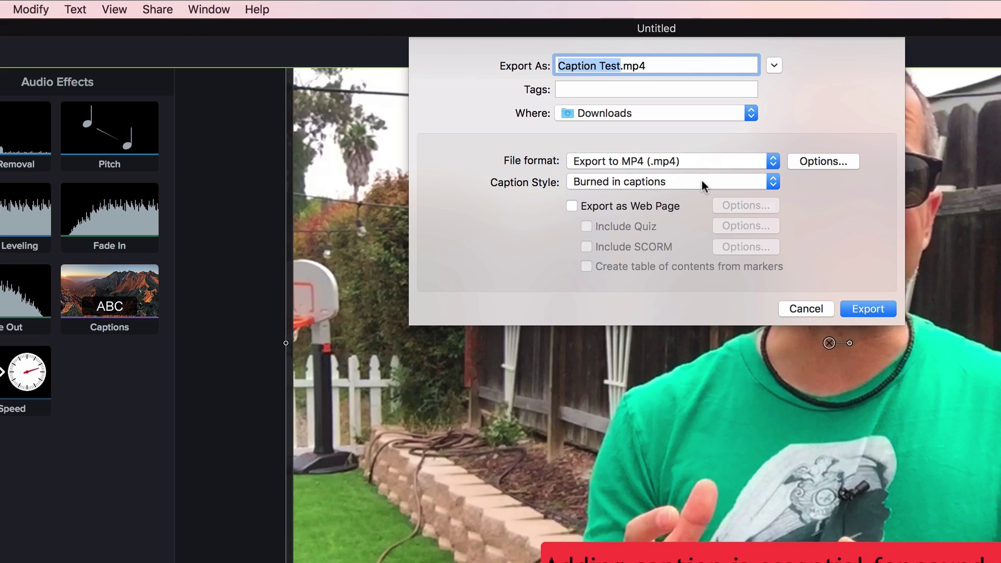
{"action": "left_click", "coordinate": [702, 181]}
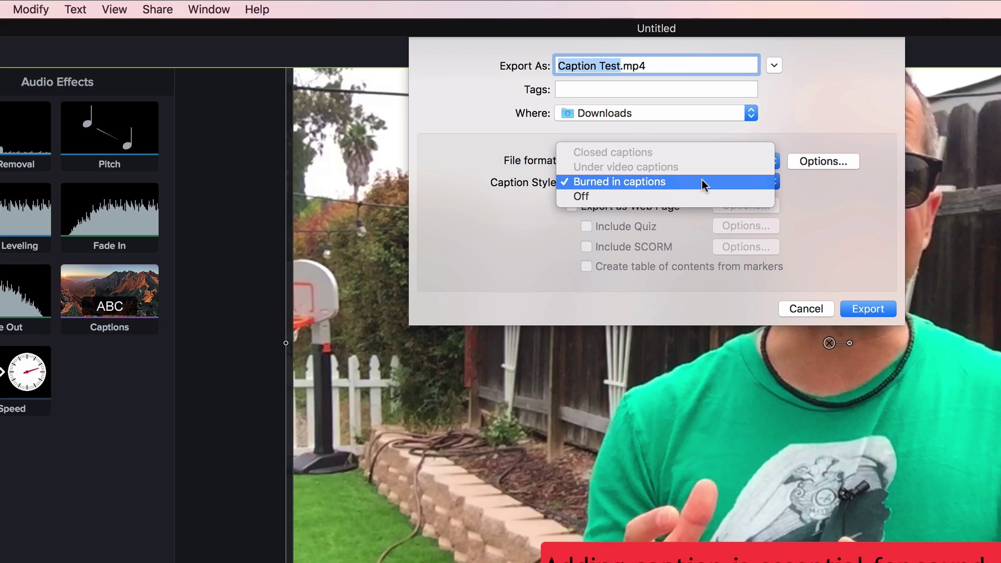
{"action": "left_click", "coordinate": [666, 184]}
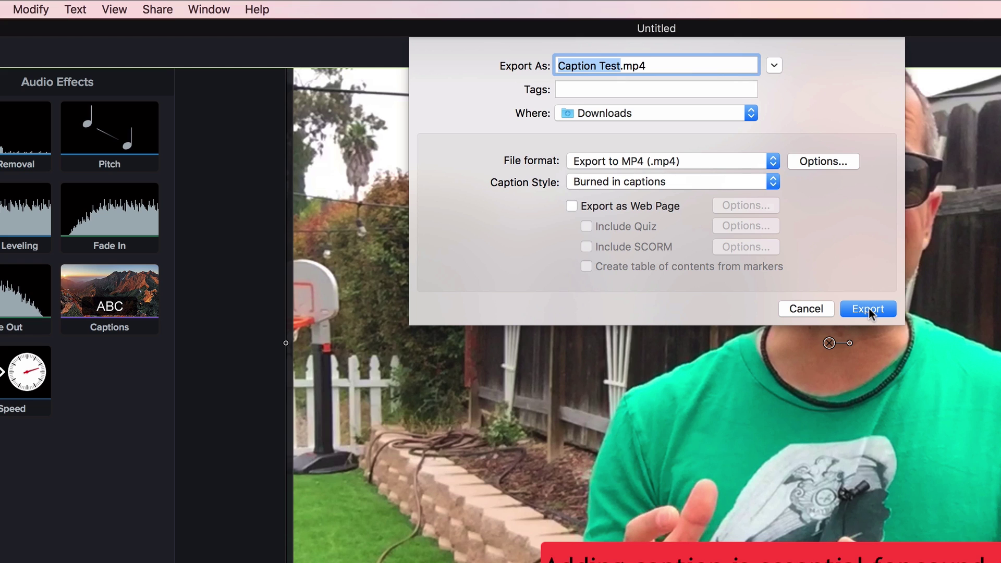
{"action": "left_click", "coordinate": [869, 308]}
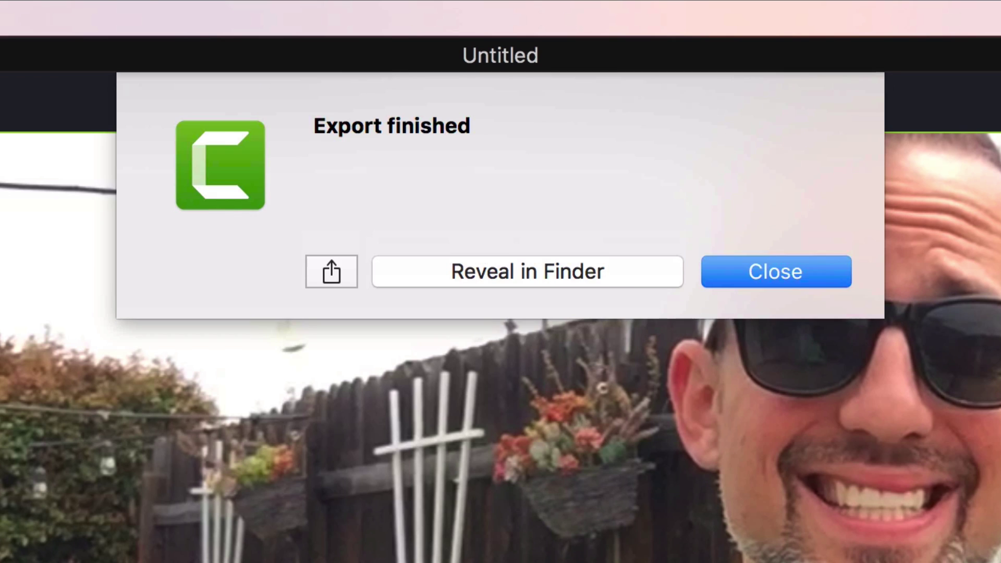
Export the captions as 'Captions test' in SRT format, then close the finished notice.
{"action": "left_click", "coordinate": [782, 270]}
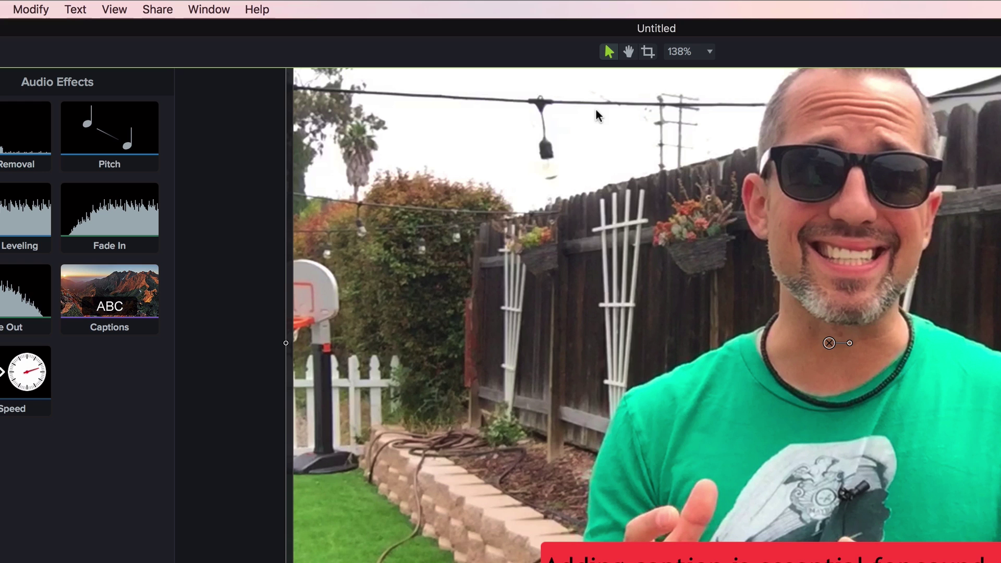
{"action": "left_click", "coordinate": [167, 12]}
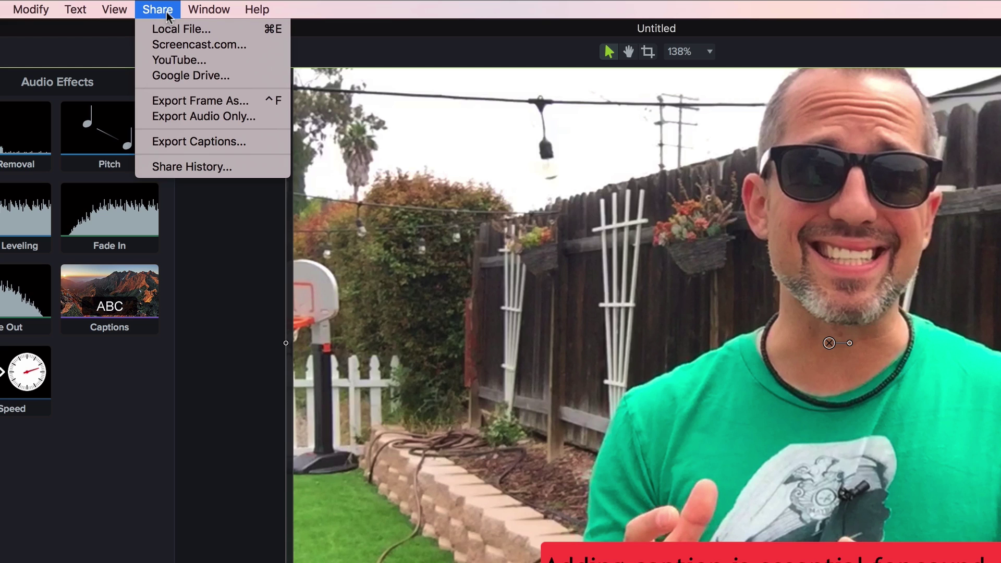
{"action": "left_click", "coordinate": [171, 141]}
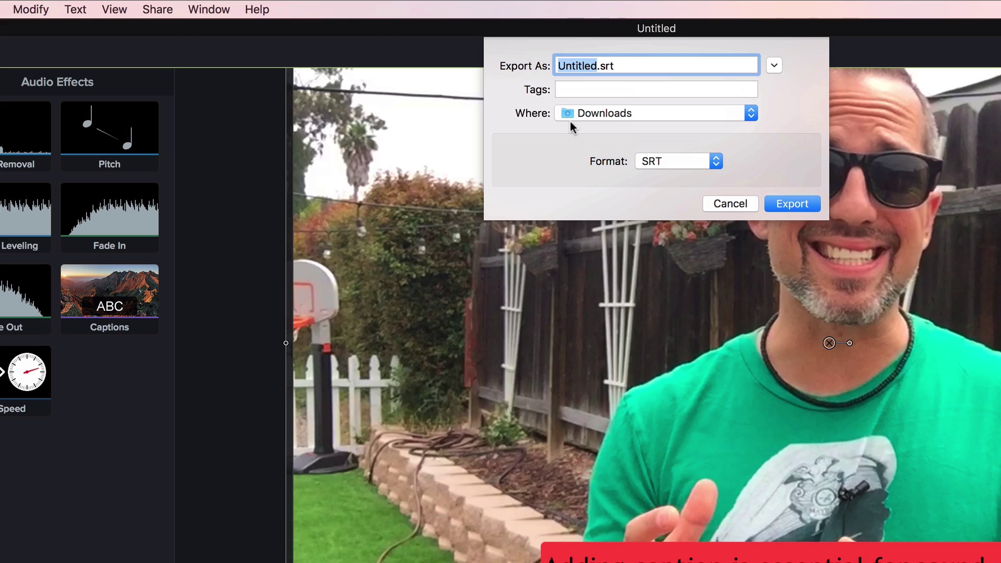
{"action": "type", "text": "Captions te"}
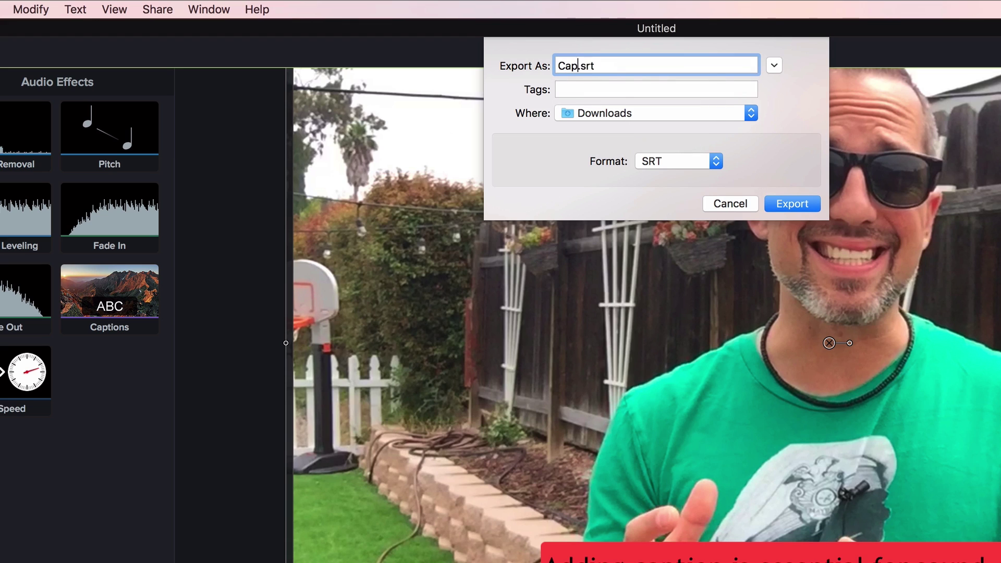
{"action": "type", "text": "st"}
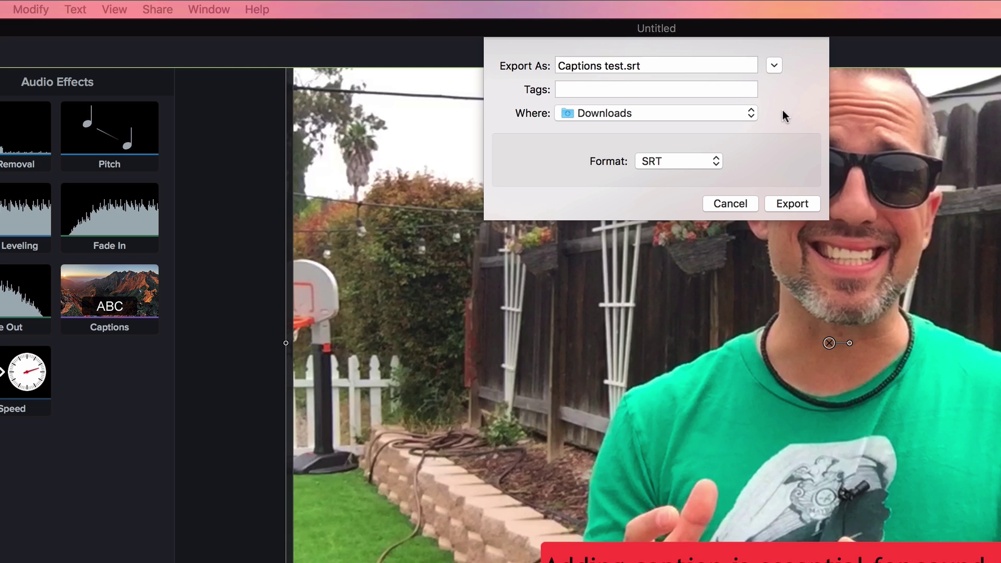
{"action": "left_click", "coordinate": [783, 204]}
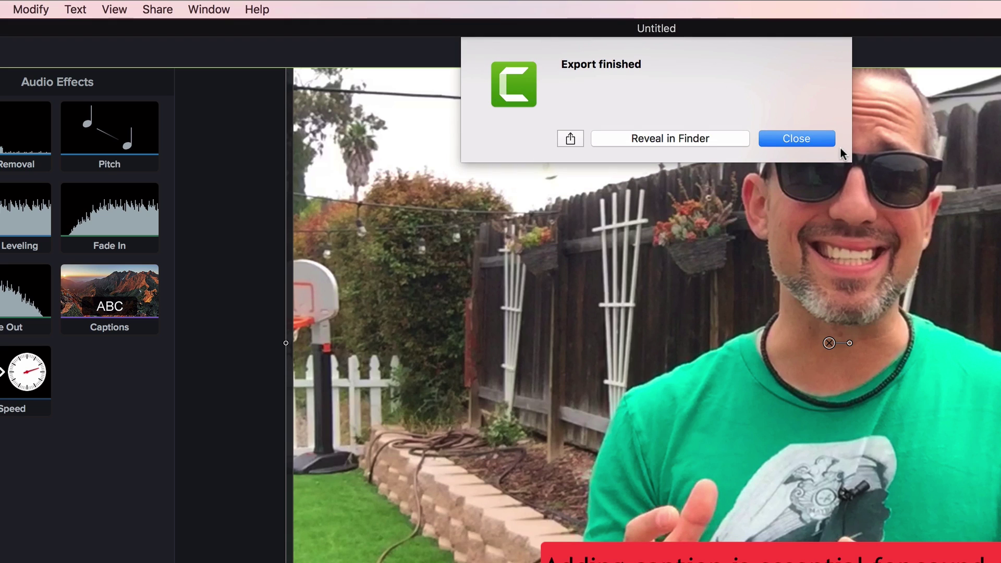
{"action": "left_click", "coordinate": [815, 141]}
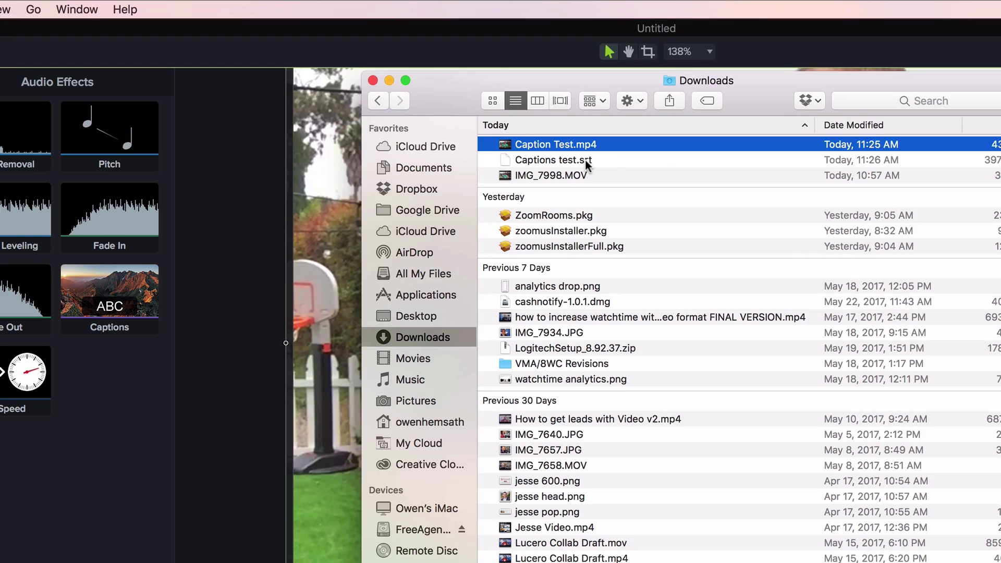
Quick Look Captions test.srt, then preview Caption Test.mp4 to verify the burned-in red captions.
{"action": "left_click", "coordinate": [584, 161]}
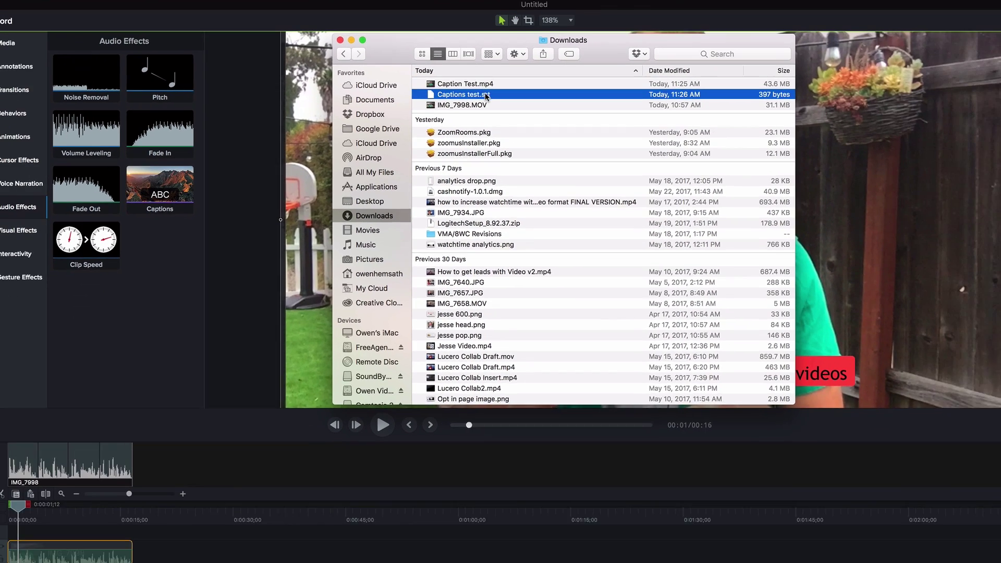
{"action": "key", "text": "space"}
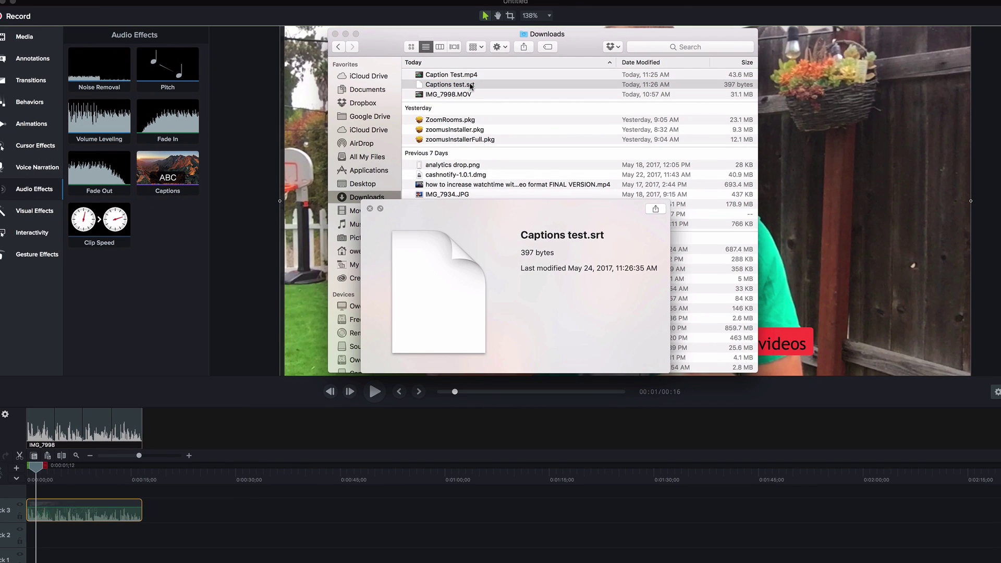
{"action": "key", "text": "space"}
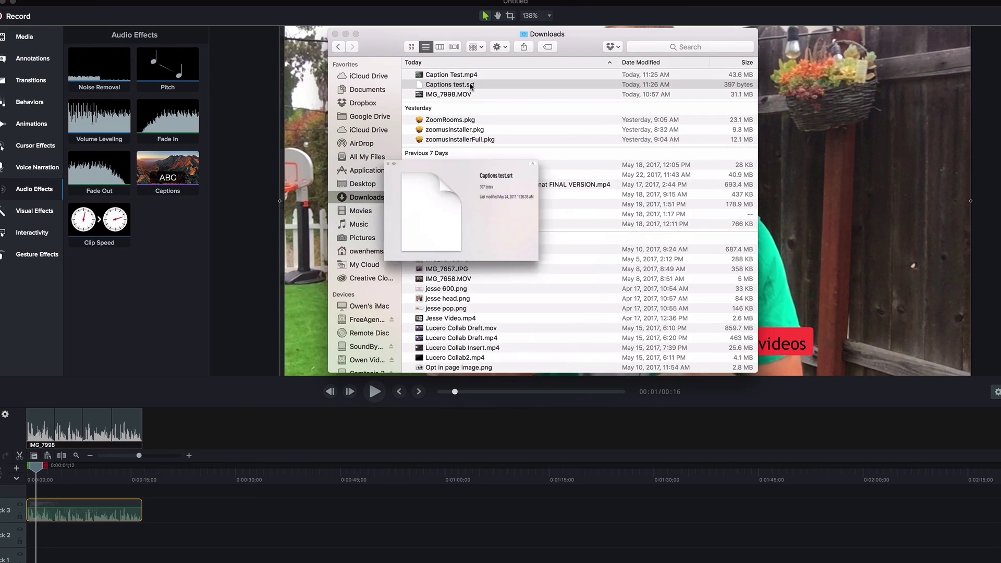
{"action": "left_click", "coordinate": [464, 77]}
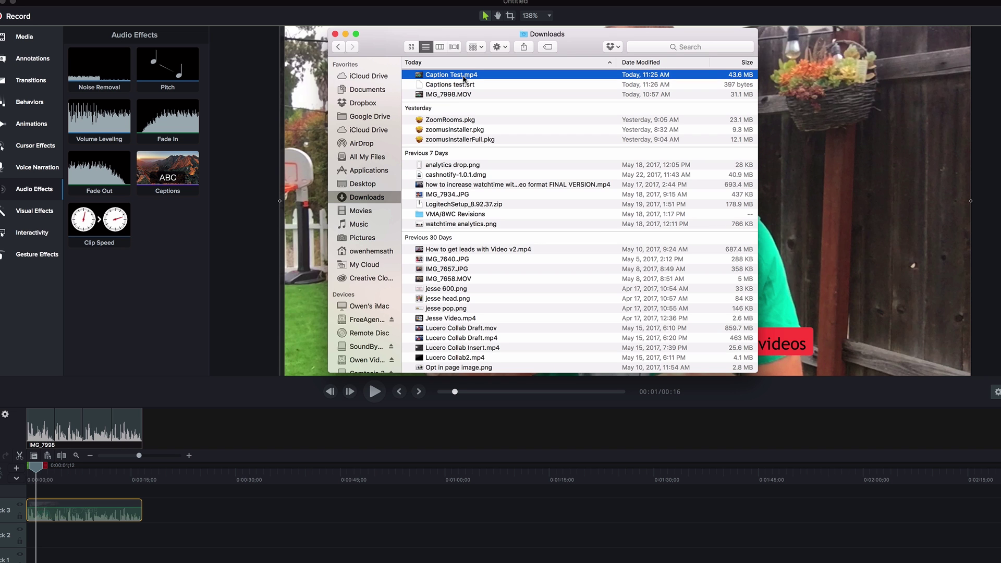
{"action": "key", "text": "space"}
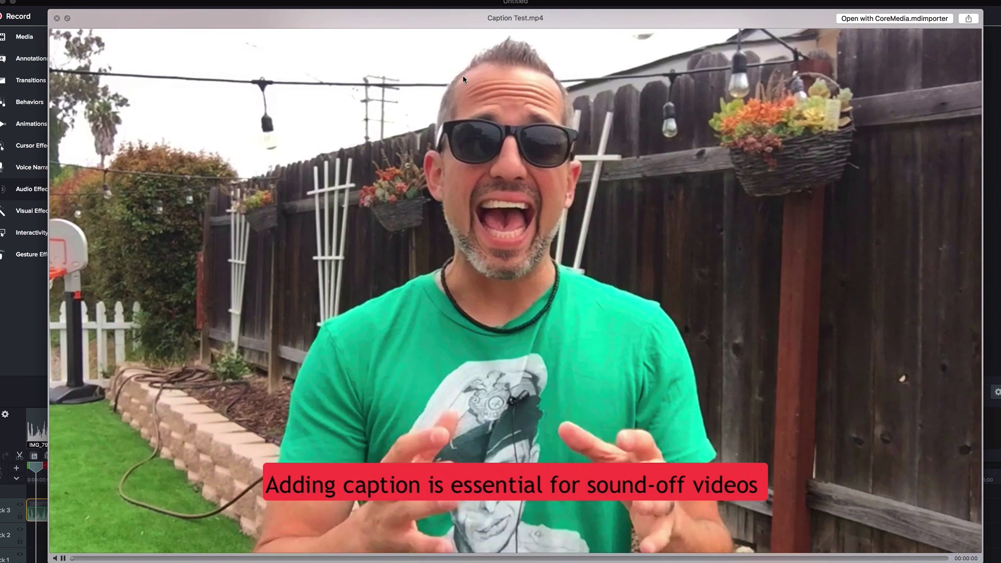